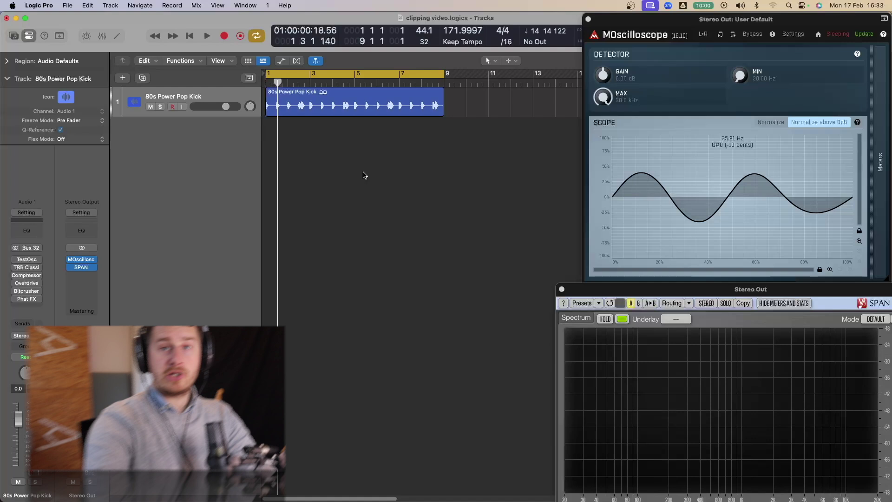
Step: Open the TR5 Classic Clipper on the kick track and lower its gain to 5.4 dB
key("space")
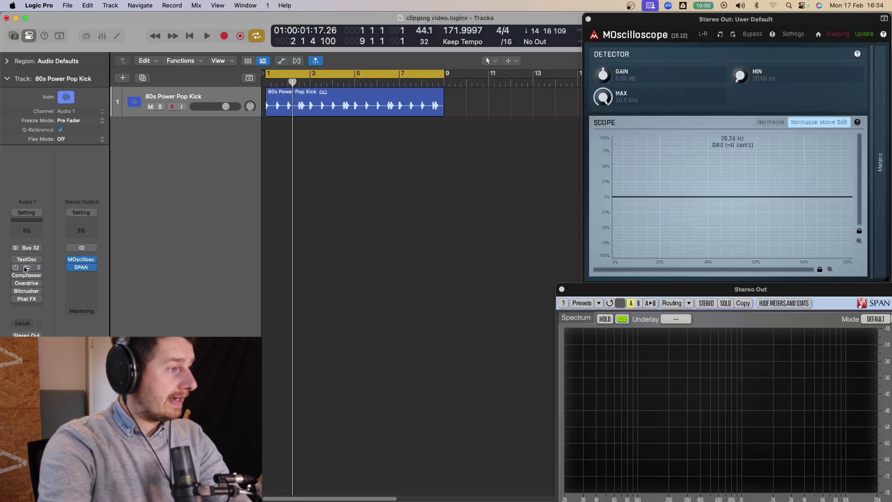
left_click(26, 268)
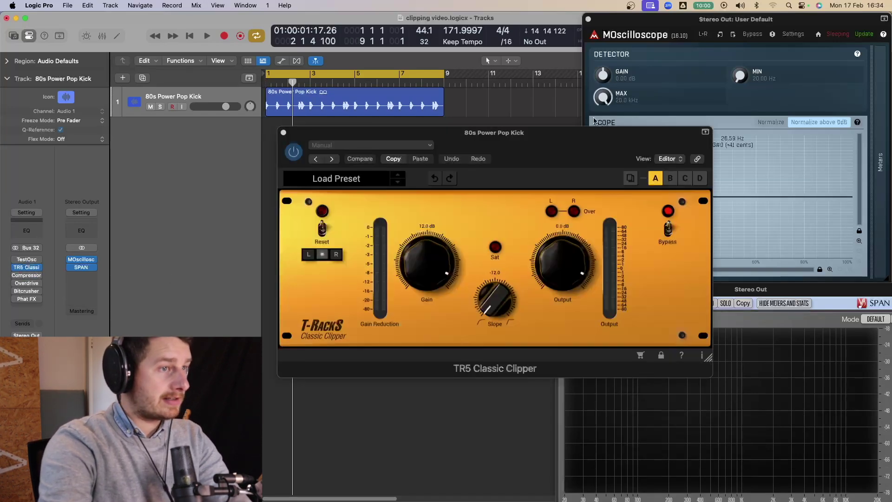
left_click_drag(537, 143, 354, 151)
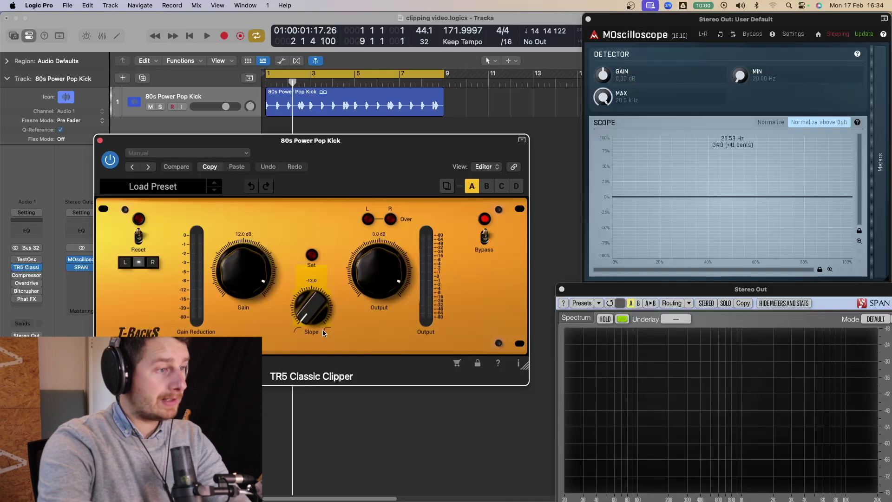
left_click_drag(245, 273, 248, 289)
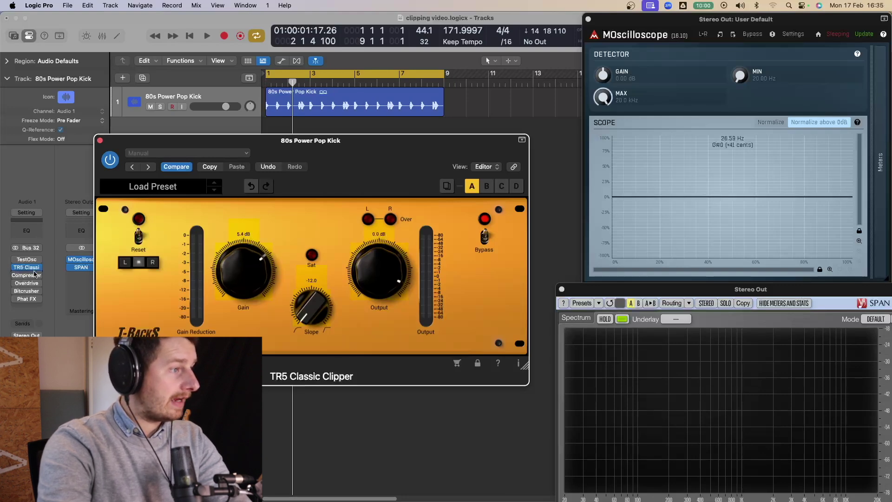
Step: Play the kick loop while raising the clipper's gain to about 13.9 dB, and settle on 12.6 dB
key("space")
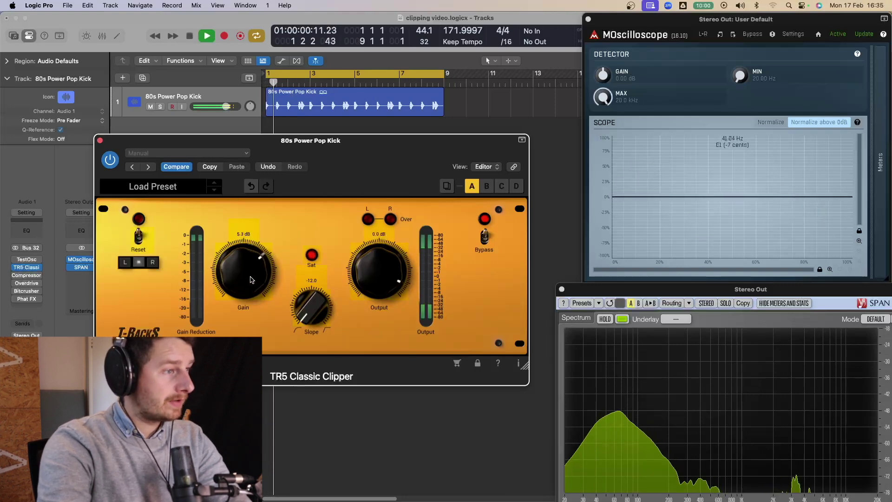
left_click_drag(254, 278, 260, 242)
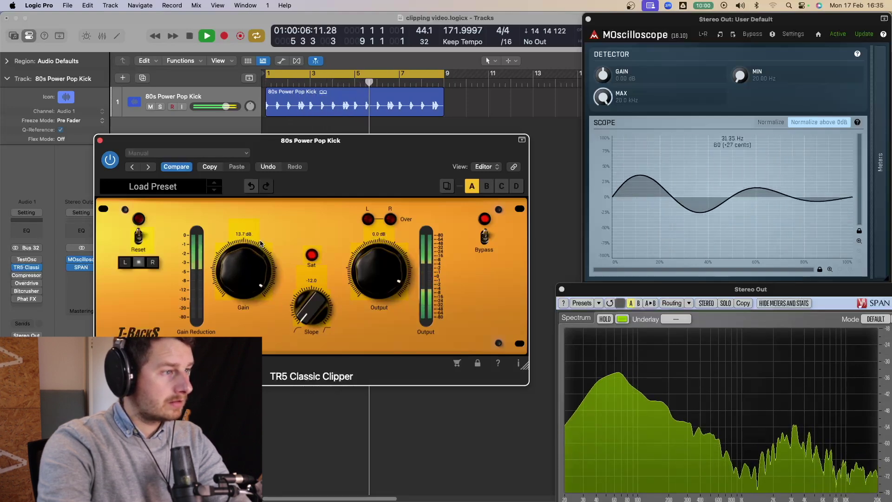
key("space")
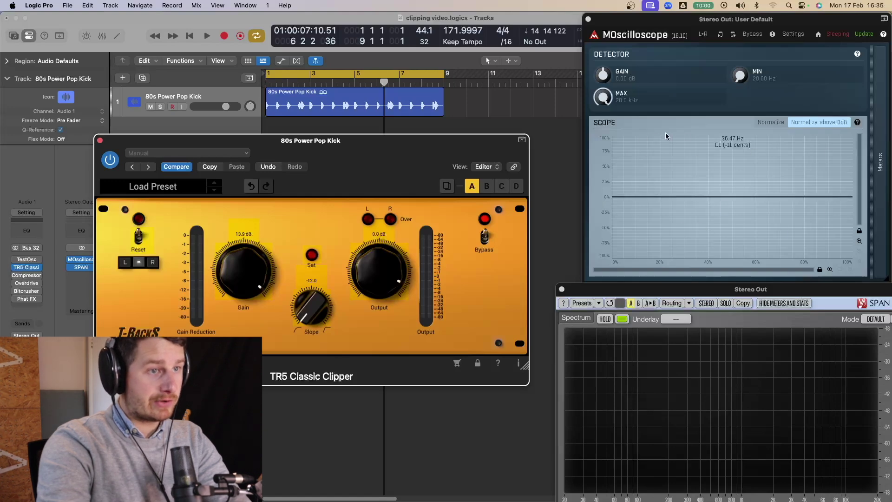
key("space")
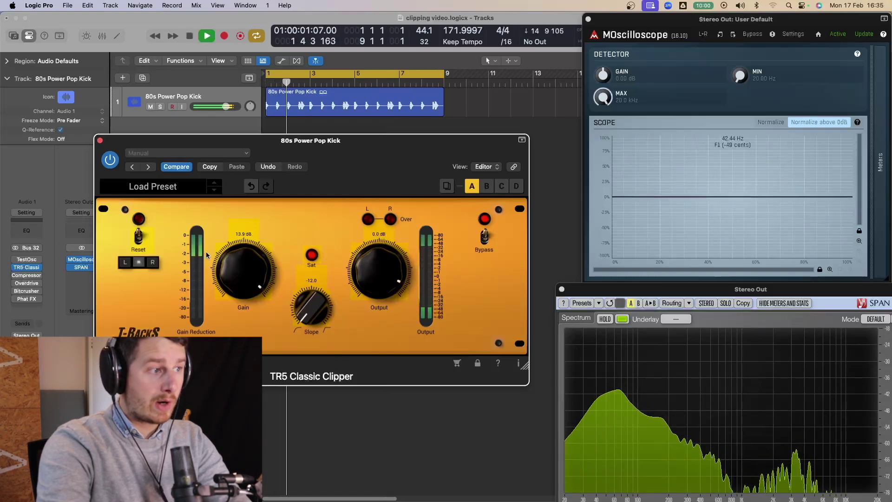
mouse_move(257, 275)
left_mouse_down()
mouse_move(259, 318)
mouse_move(261, 284)
left_mouse_up()
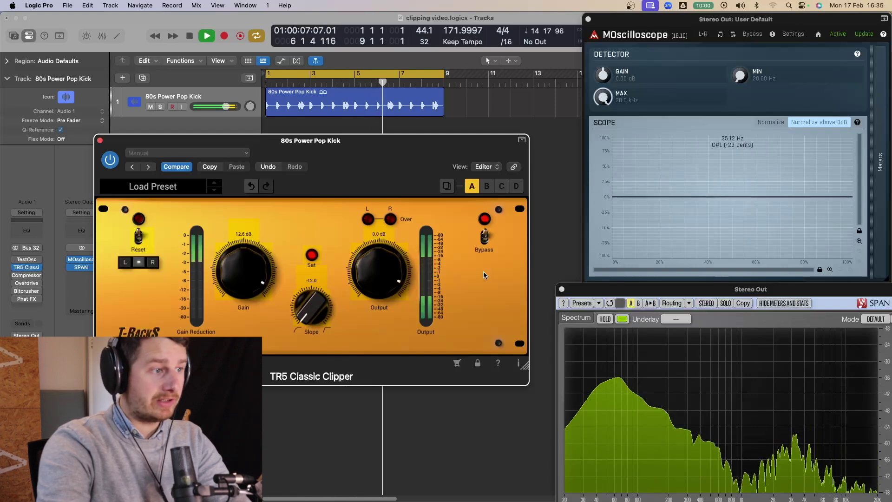
key("space")
Step: Set the clipper's slope to 0.0 and reduce its gain to 9.8 dB while auditioning the kick
left_click_drag(339, 309, 340, 279)
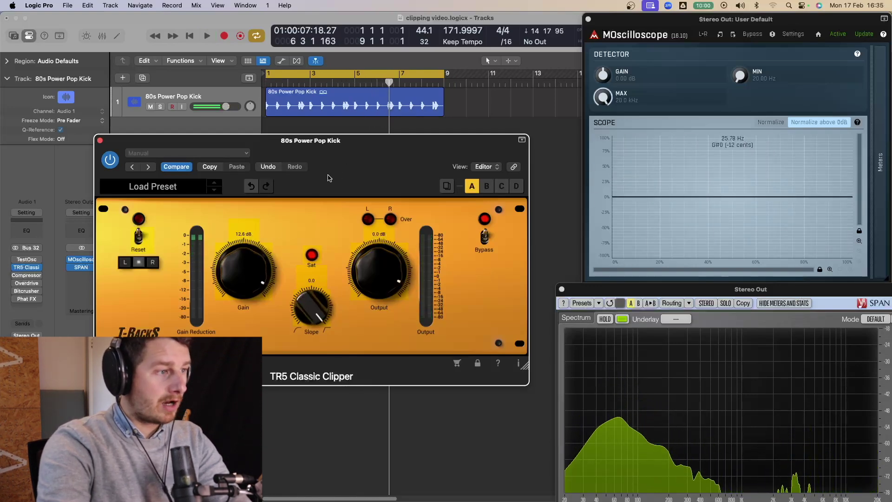
left_click_drag(238, 274, 239, 278)
key("space")
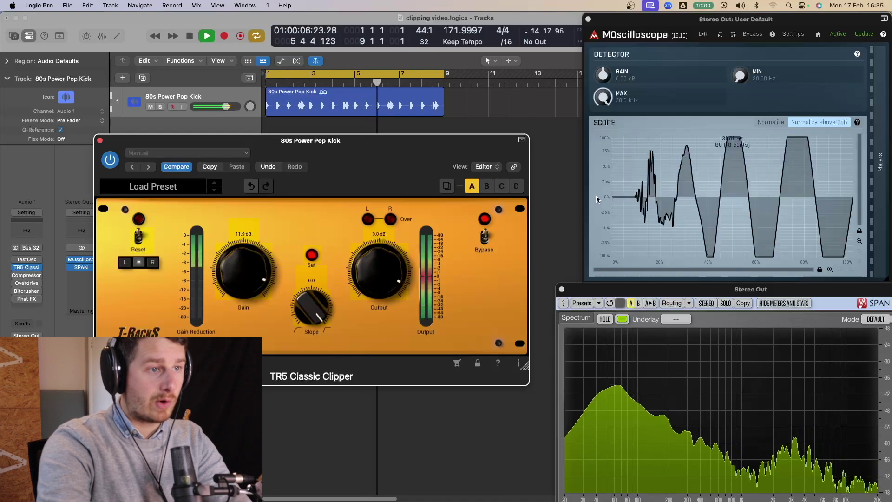
mouse_move(239, 279)
left_mouse_down()
mouse_move(245, 266)
mouse_move(242, 292)
left_mouse_up()
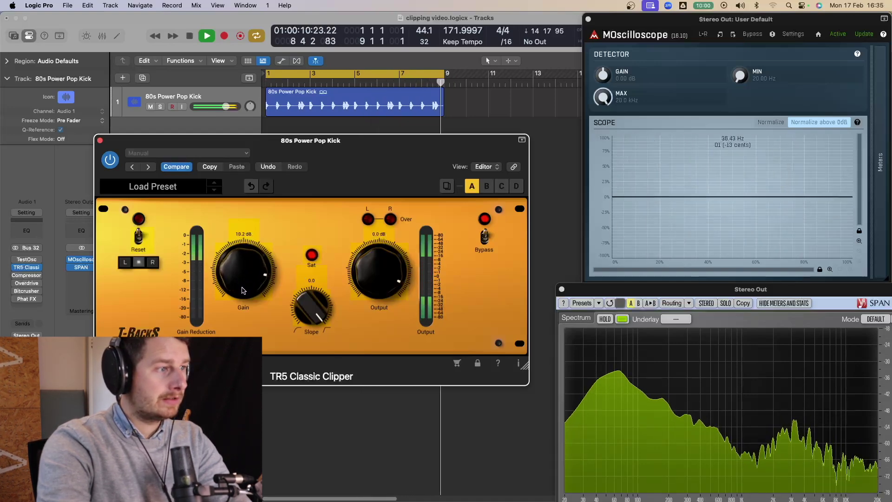
key("space")
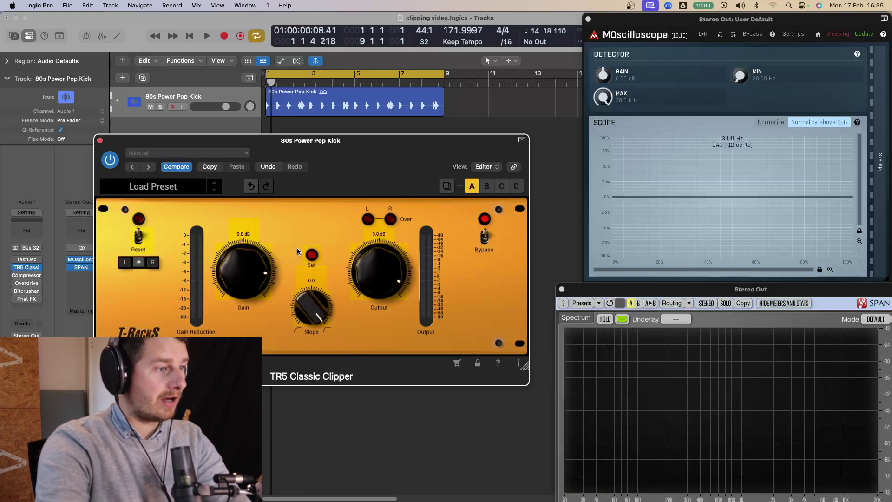
Step: Enable the test oscillator and run it through the clipper with 9.1 dB gain and a -12.0 slope
left_click(15, 267)
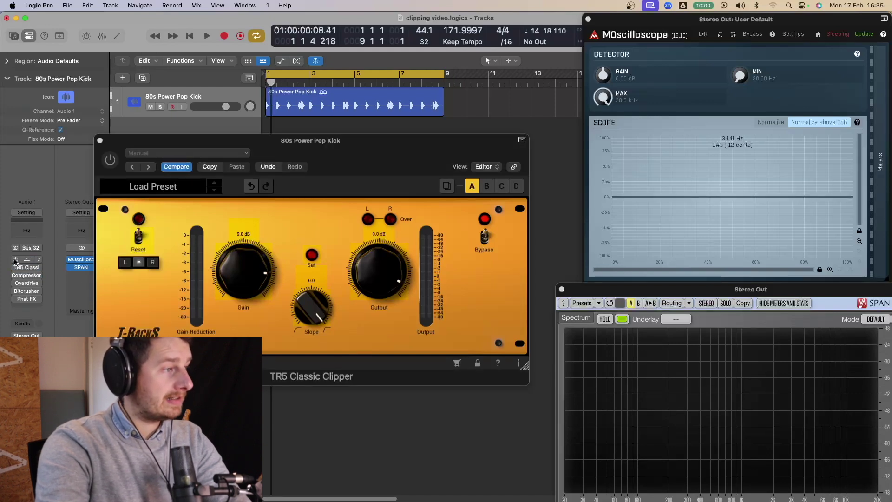
left_click(15, 260)
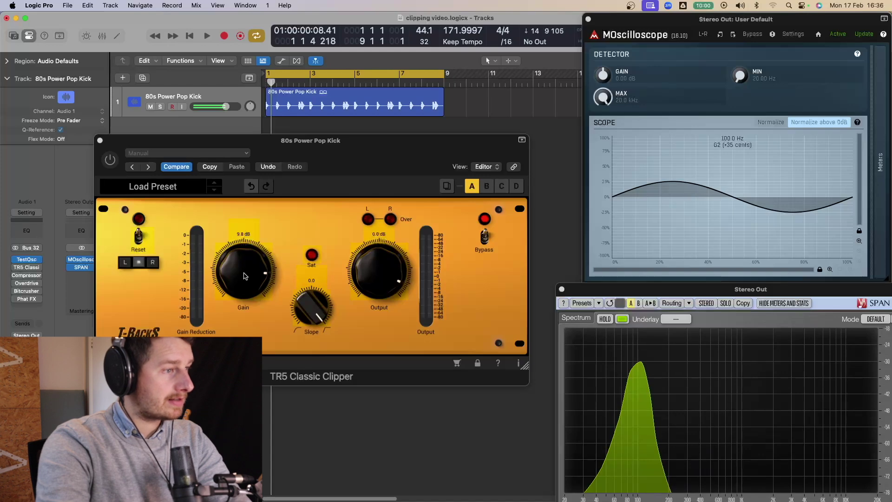
left_click_drag(245, 274, 246, 279)
left_click_drag(327, 309, 349, 479)
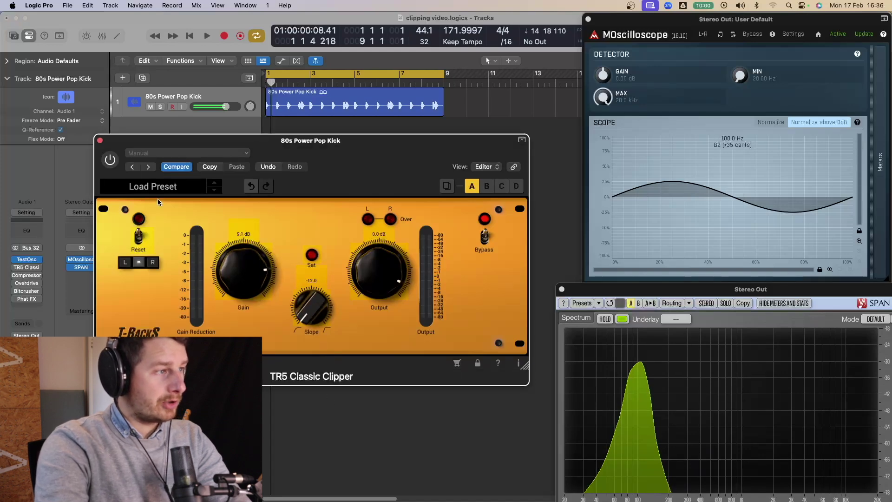
left_click(110, 161)
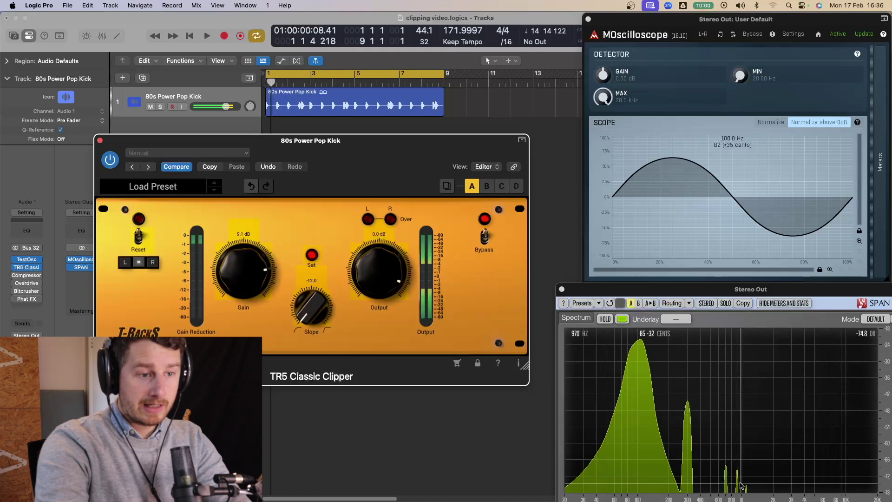
Step: Raise the clipper's gain to 12.8 dB and compare soft and hard slopes on the test tone, finishing at -0.1
left_click_drag(242, 278, 242, 266)
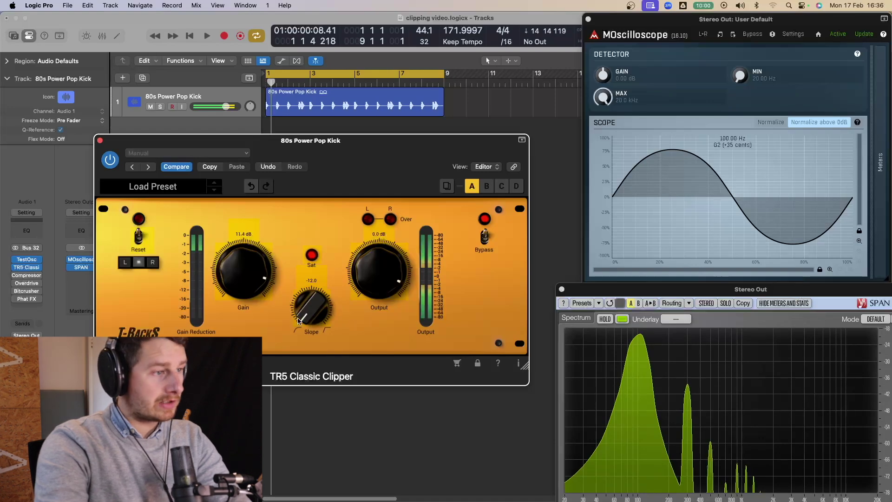
left_click_drag(301, 320, 331, 162)
left_click_drag(253, 284, 243, 283)
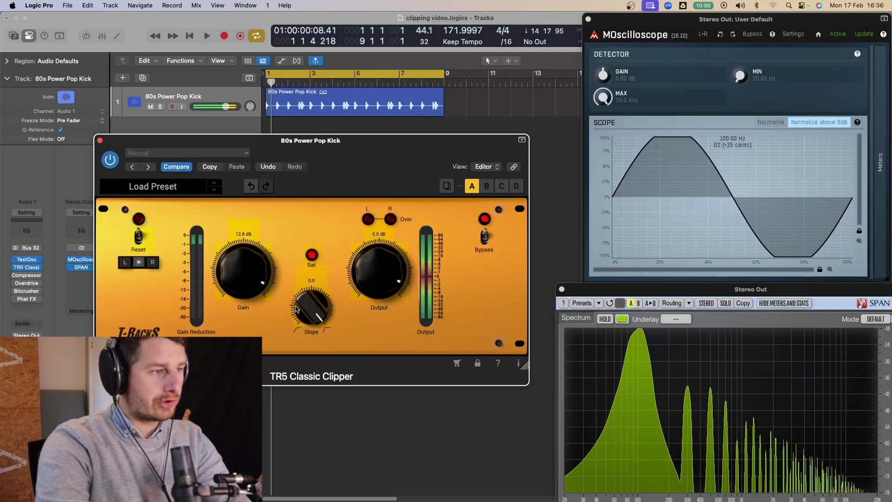
left_click_drag(300, 305, 331, 434)
left_click_drag(303, 315, 352, 191)
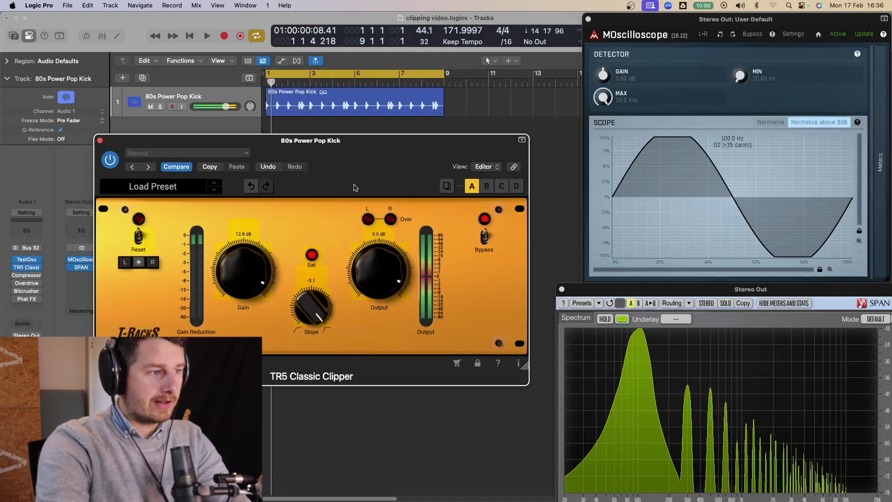
Step: Turn off the test oscillator, briefly audition the kick and close the clipper window
key("space")
left_click(16, 260)
key("space")
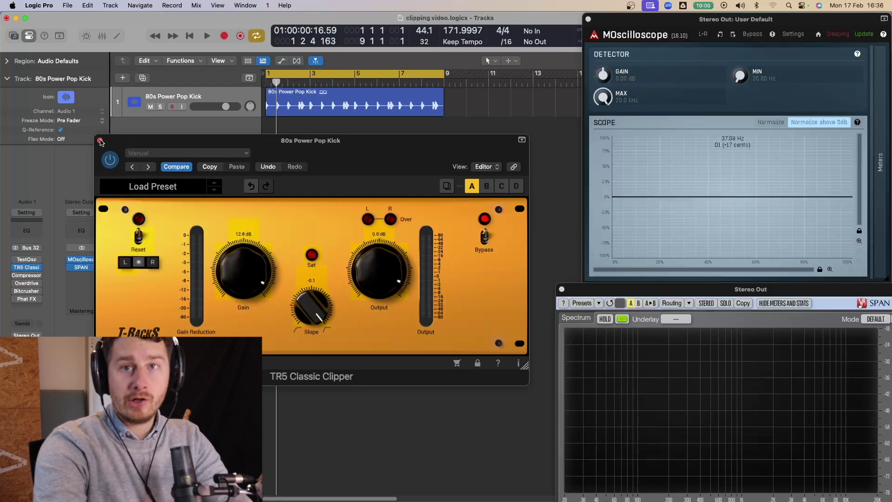
left_click(101, 142)
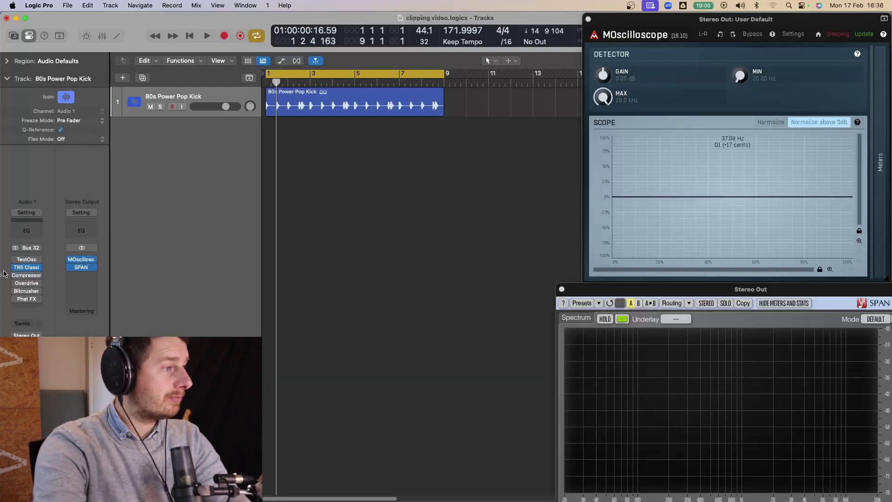
Step: Open the kick track's Compressor, turn up its output distortion and set the make-up gain to 12.0 dB during playback
left_click(27, 275)
left_click_drag(520, 135, 425, 167)
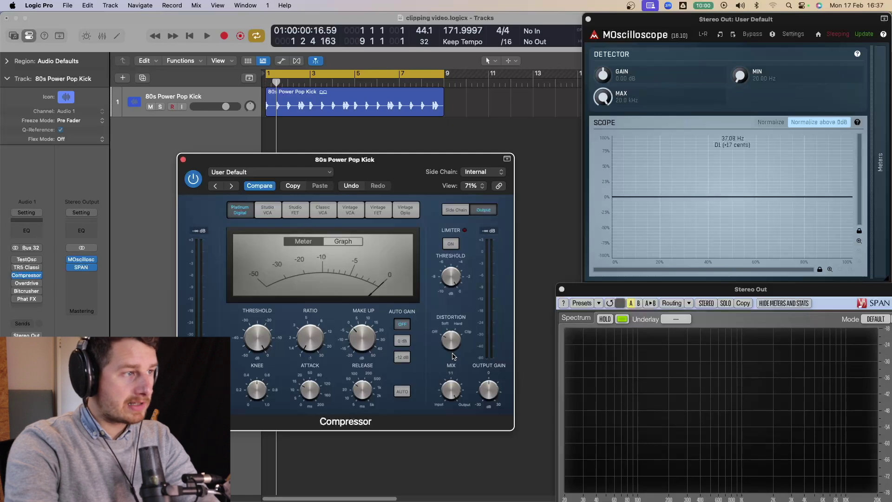
key("space")
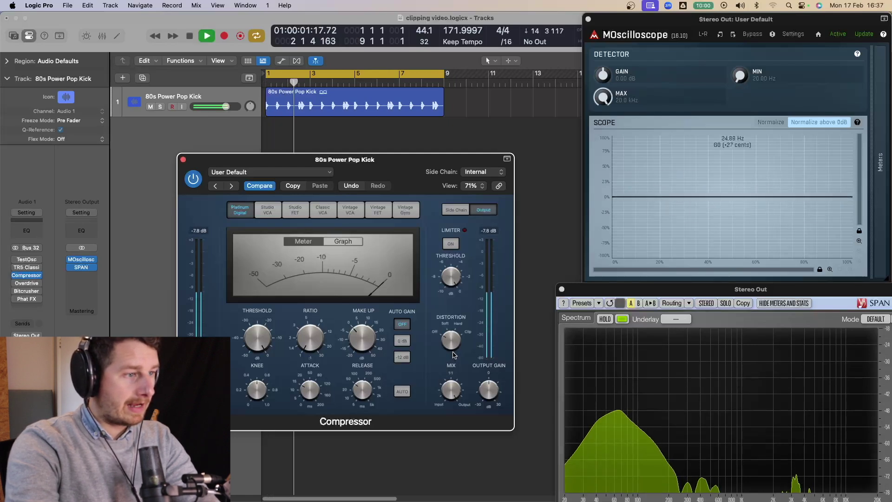
left_click_drag(453, 353, 453, 338)
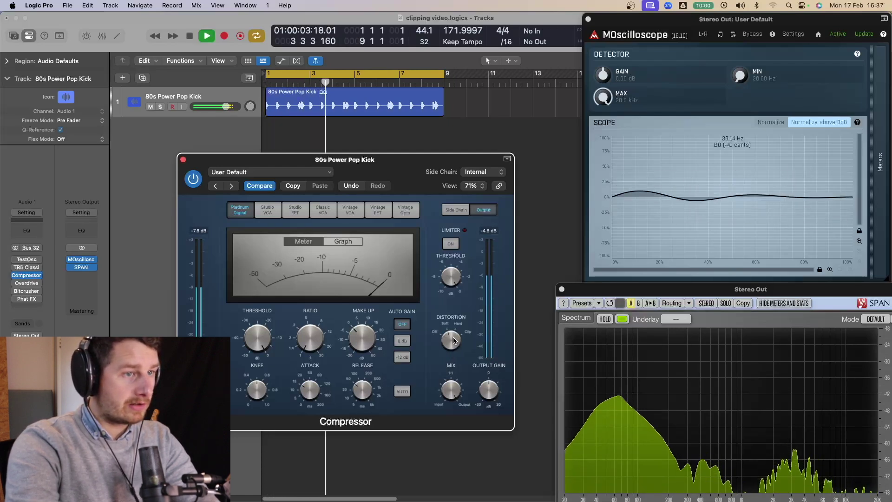
mouse_move(360, 345)
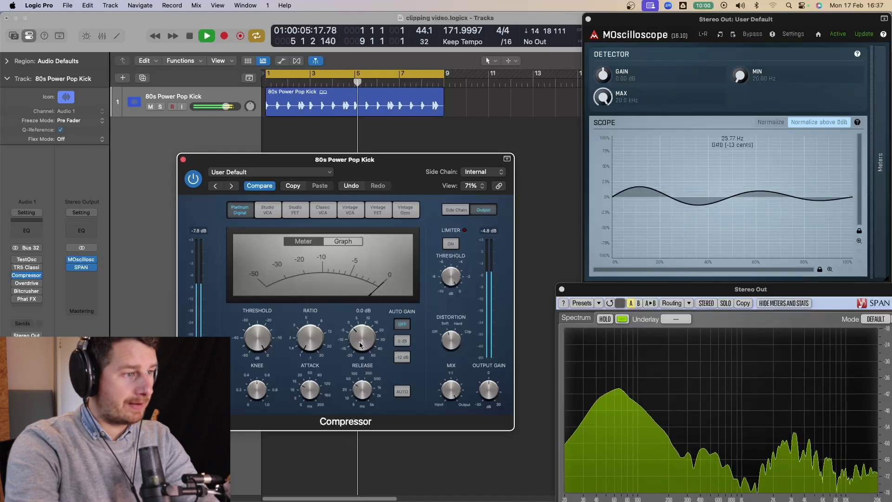
left_click_drag(360, 345, 364, 324)
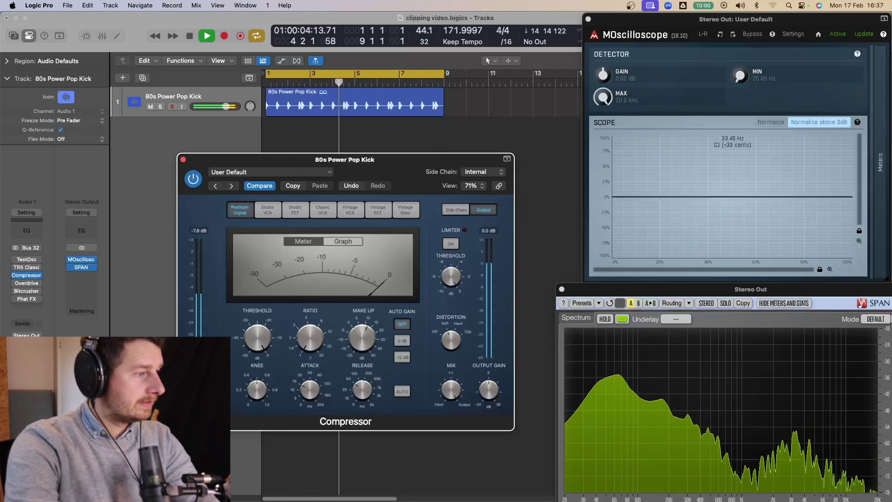
key("space")
Step: Bypass the compressor and audition the kick through the TR5 Classic Clipper at 12.8 dB gain and -12.0 slope for comparison
left_click(14, 276)
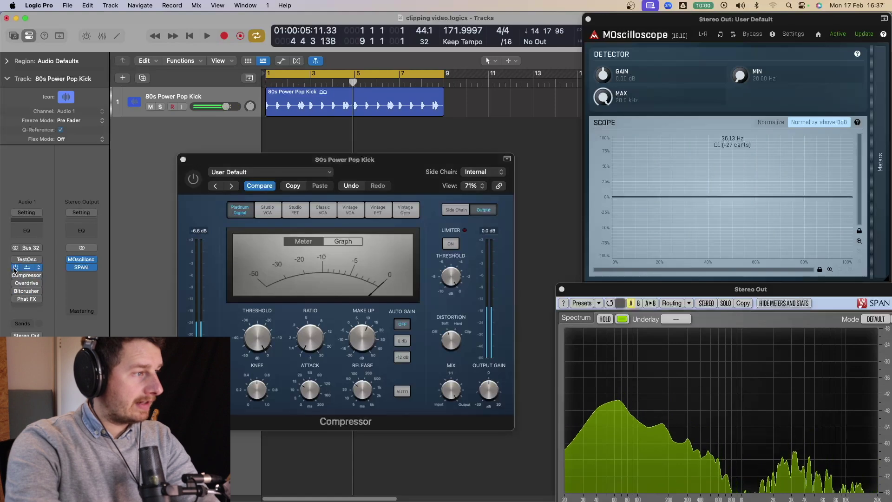
left_click(26, 268)
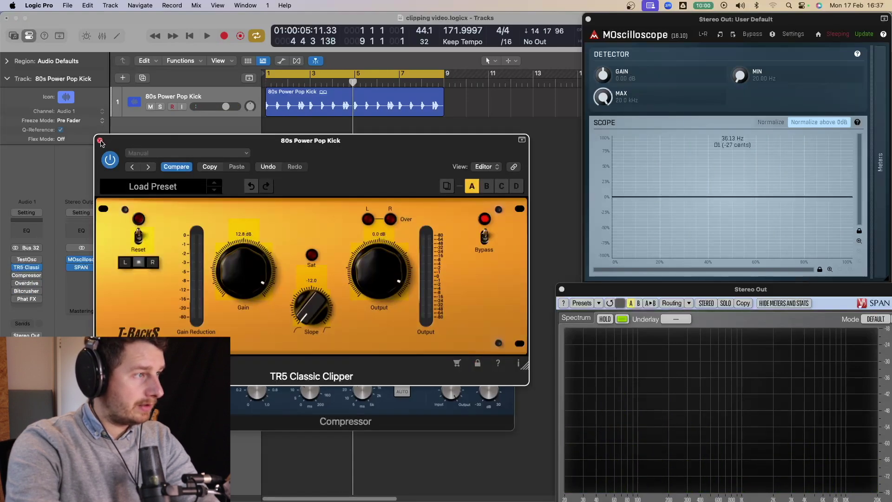
left_click(101, 141)
key("space")
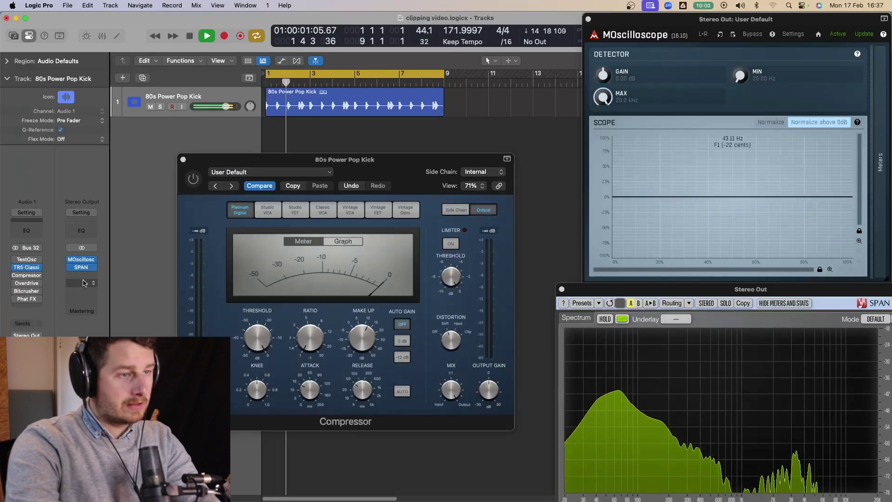
mouse_move(15, 269)
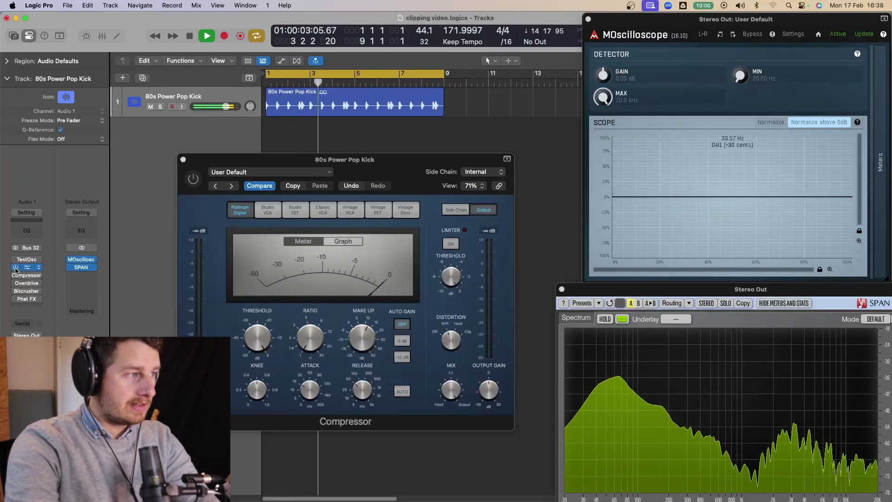
key("space")
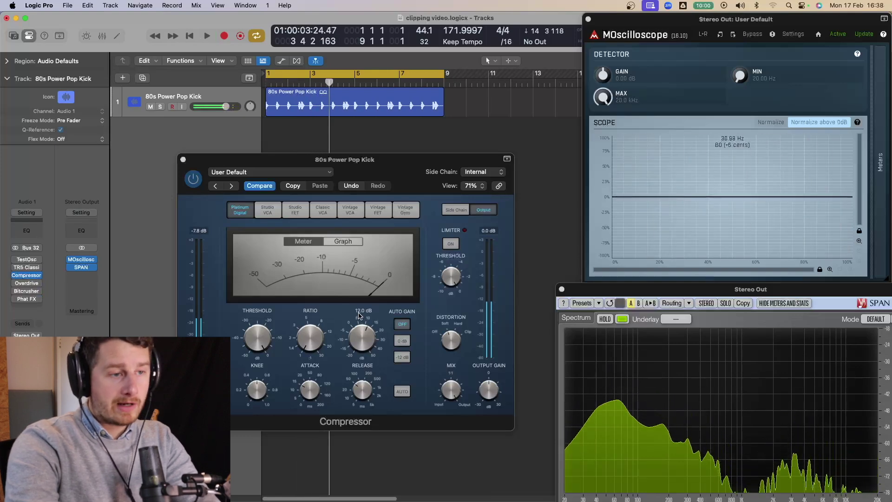
Step: Audition the kick through the Compressor's output distortion and raise the make-up gain to 13.5 dB during playback
key("space")
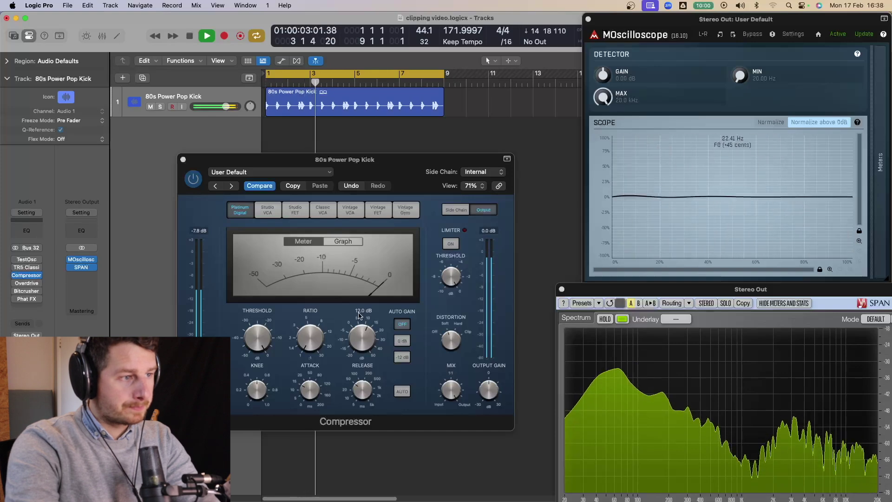
key("space")
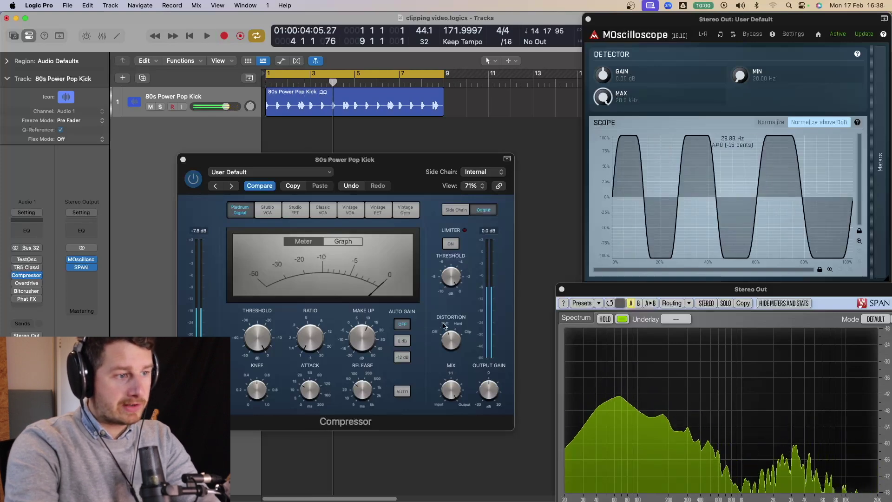
left_click(453, 341)
key("space")
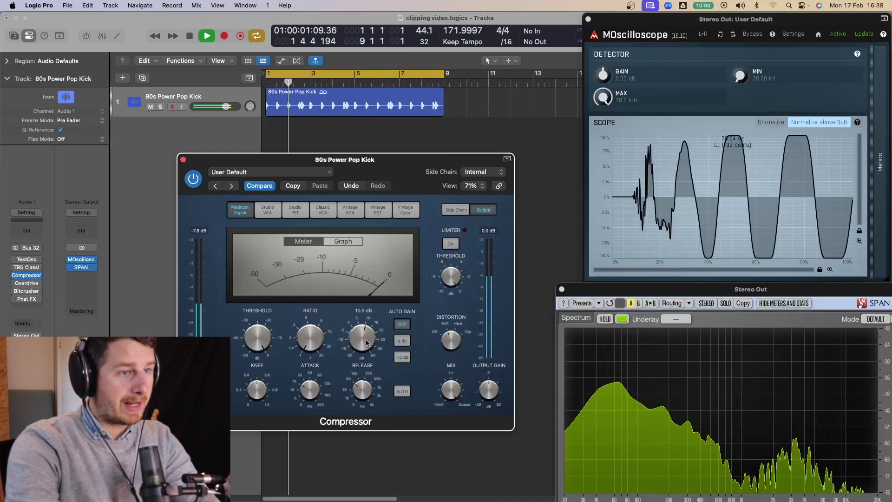
left_click_drag(366, 341, 366, 343)
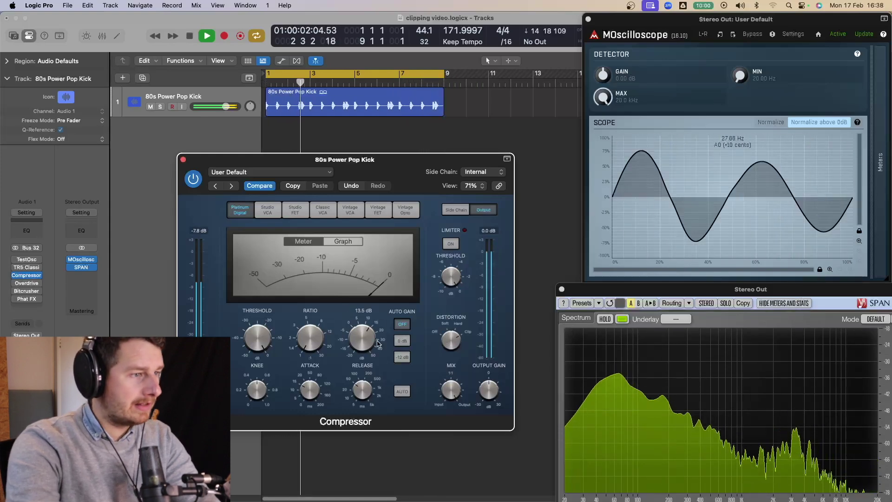
key("space")
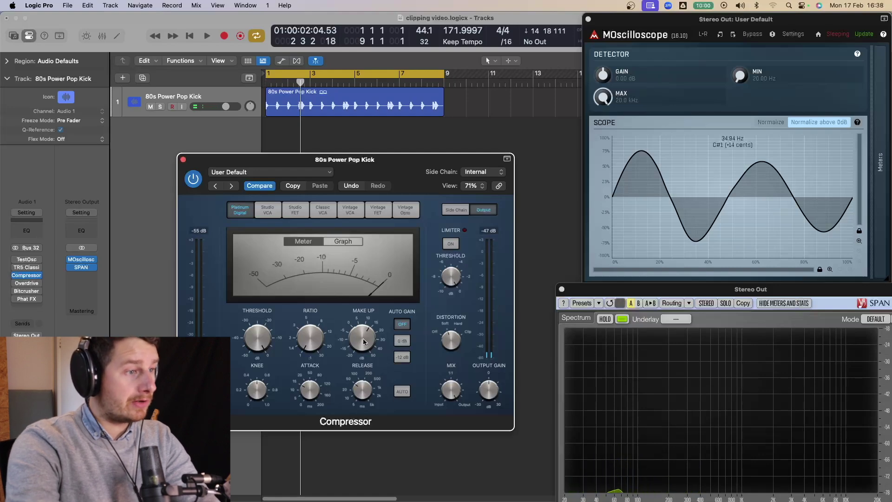
Step: Turn on the test oscillator and feed its tone through the re-enabled Compressor with output distortion
left_click_drag(364, 337, 364, 342)
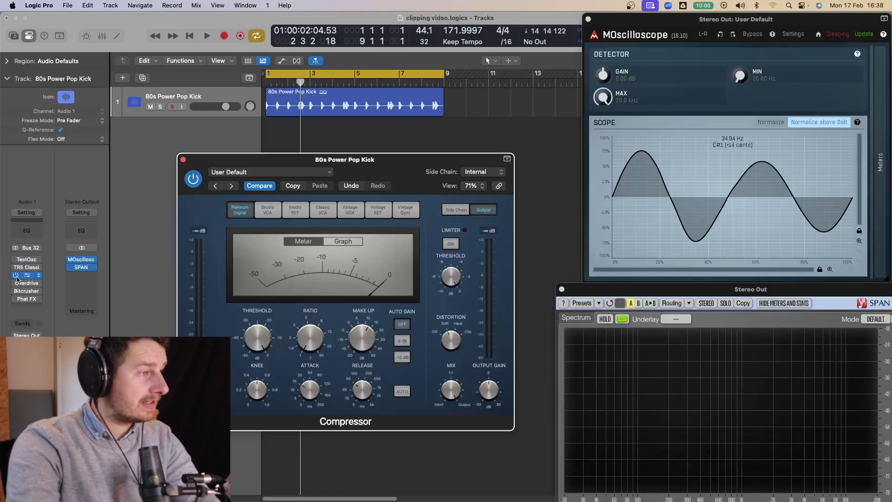
left_click(14, 262)
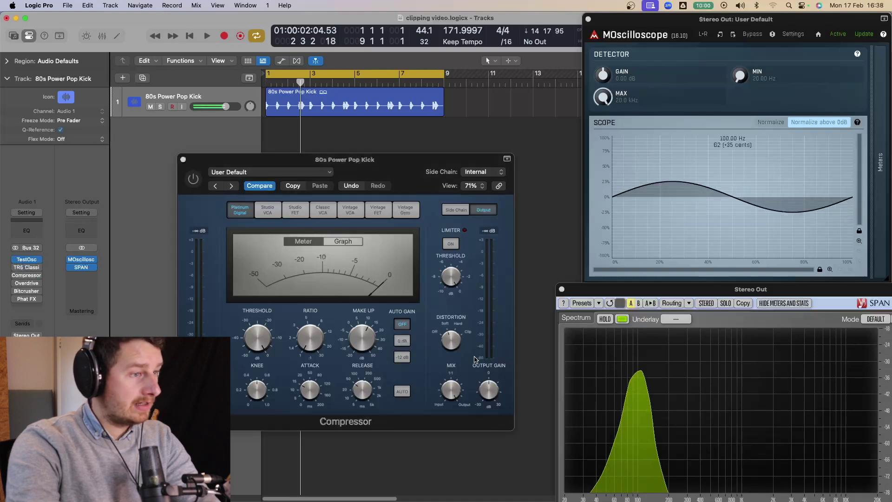
left_click_drag(365, 341, 365, 339)
left_click(194, 179)
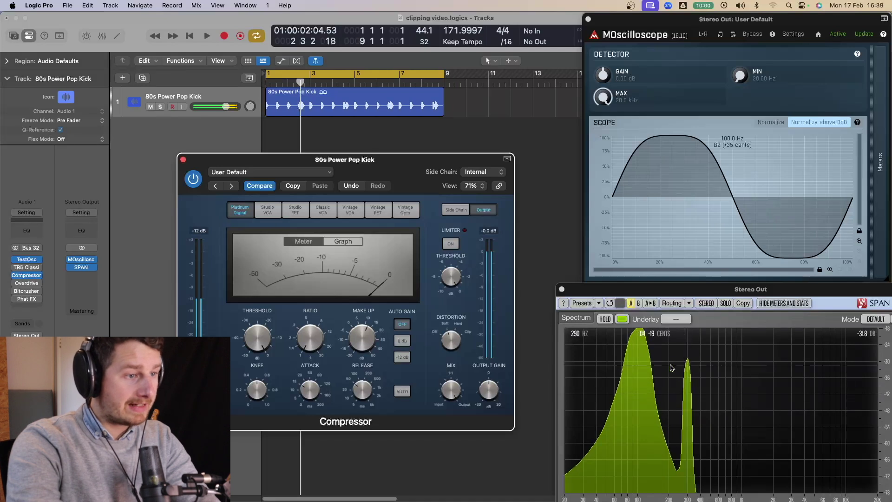
Step: Compare Hard and Clip distortion on the test tone, finishing with 15.0 dB make-up gain, and close the Compressor window
left_click_drag(456, 339, 459, 331)
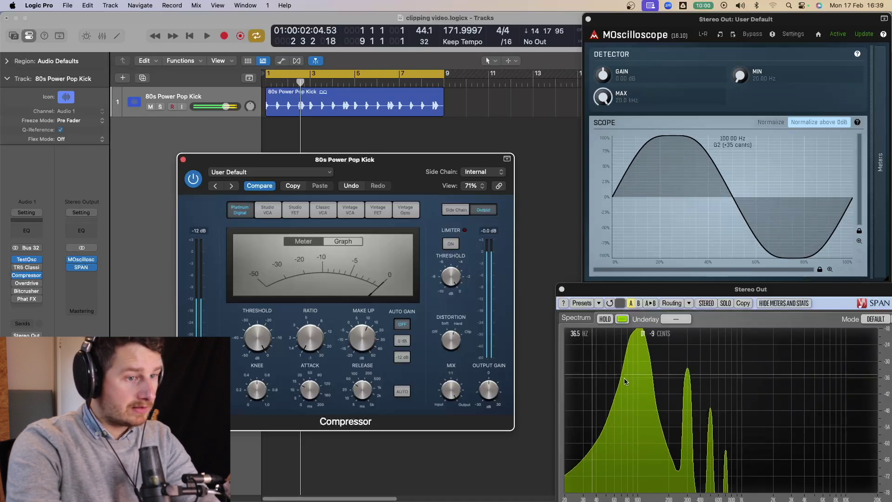
left_click_drag(351, 344, 363, 337)
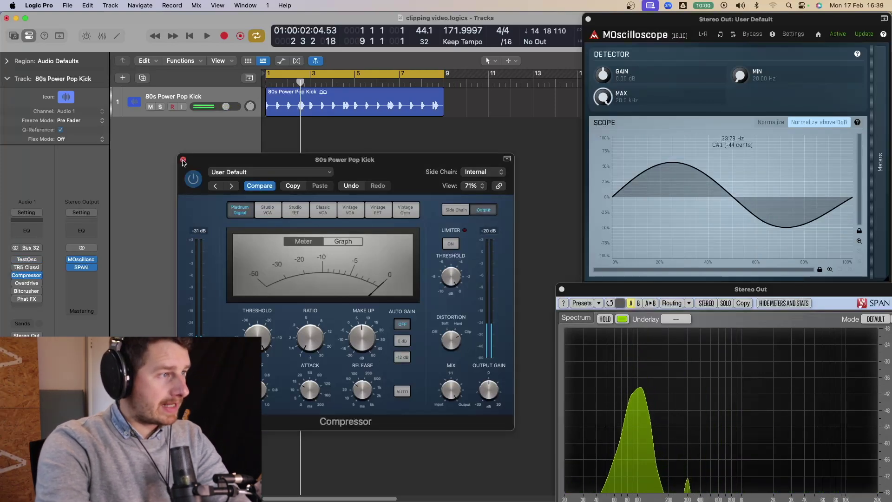
left_click(183, 160)
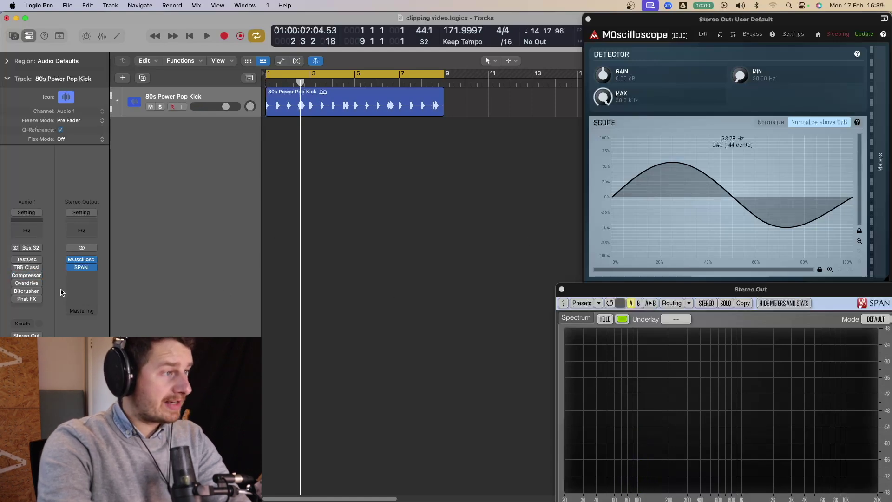
Step: Open the kick track's Overdrive and raise its drive to 12.50 dB and on to 19.50 dB during playback
left_click(27, 284)
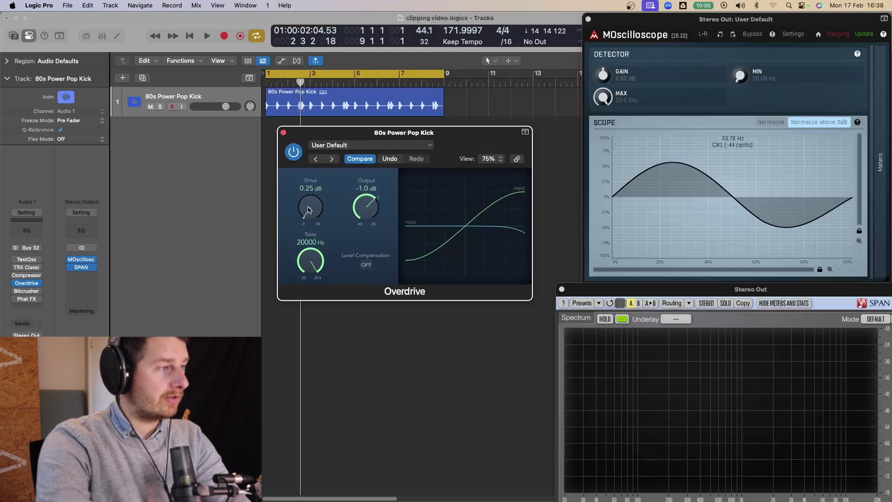
key("space")
left_click_drag(310, 211, 317, 141)
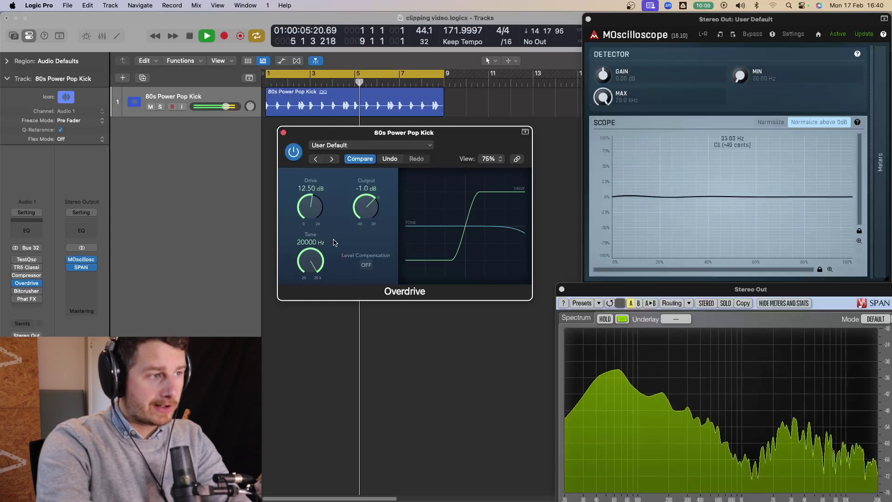
left_click_drag(314, 210, 314, 192)
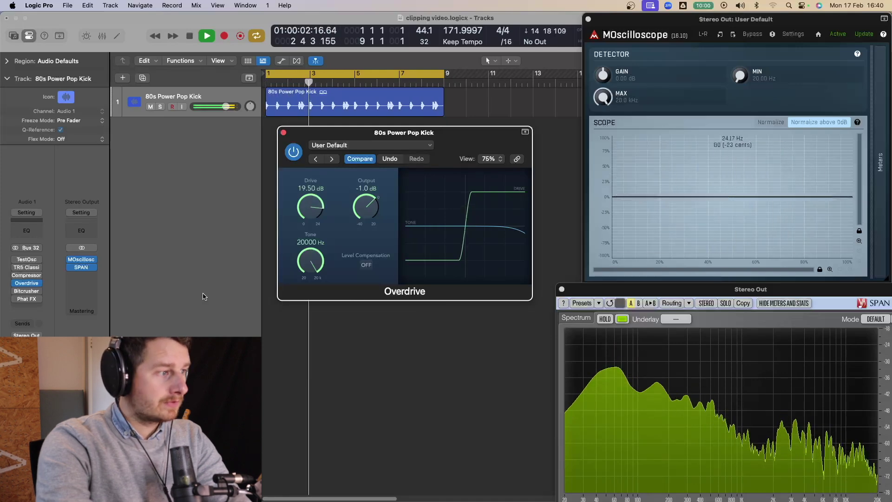
Step: Lower the Overdrive's drive to 12.25 dB during playback, and stop with the effect bypassed
left_click(36, 389)
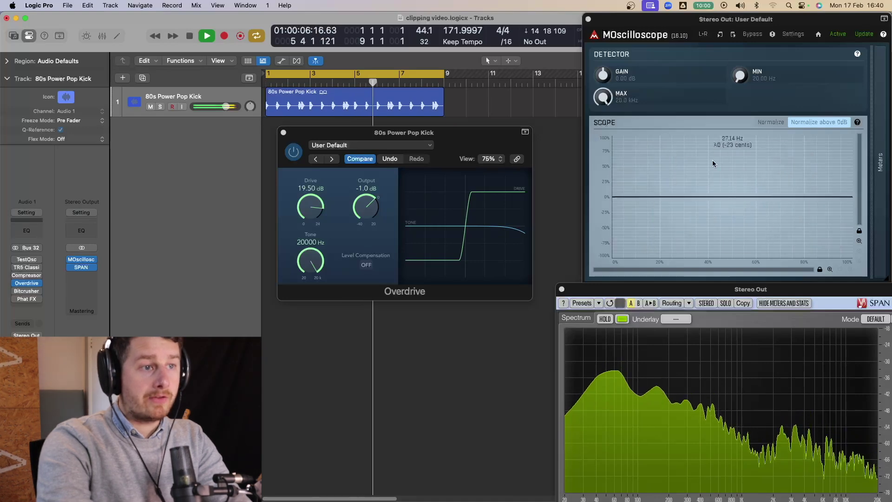
left_click_drag(311, 206, 310, 242)
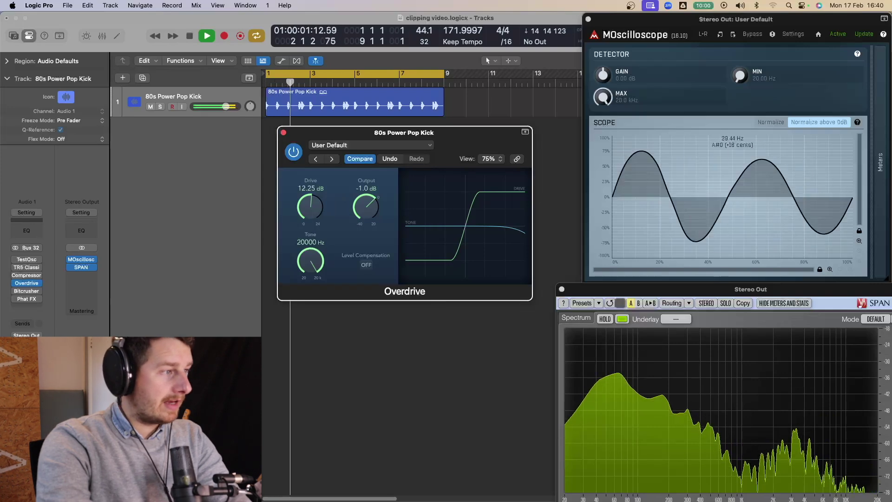
mouse_move(13, 277)
key("space")
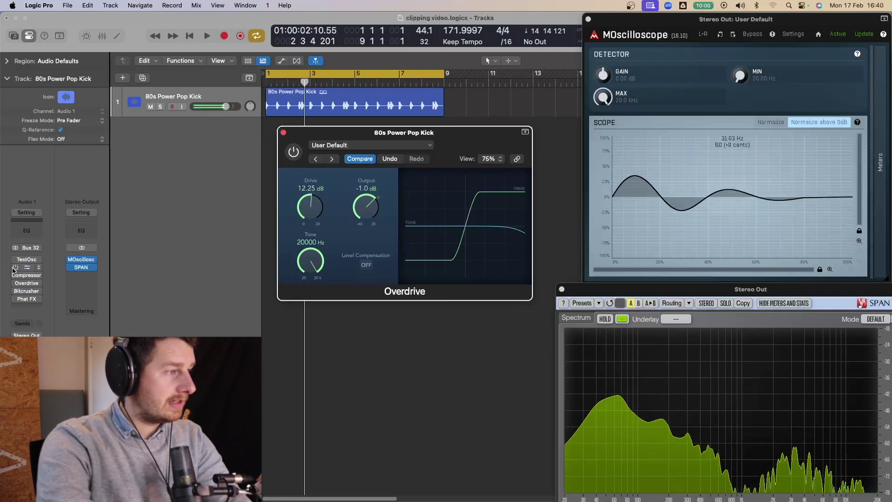
Step: Audition the kick through the TR5 Classic Clipper alone for comparison with the Overdrive
left_click(15, 268)
key("space")
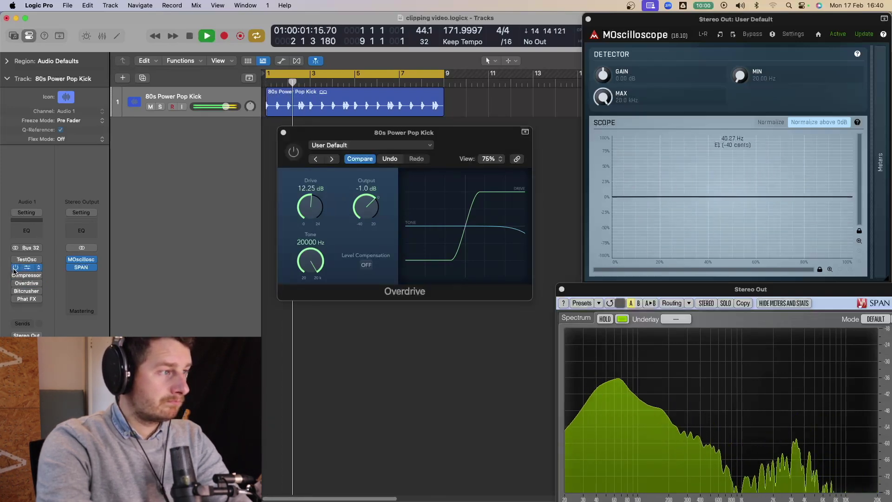
key("space")
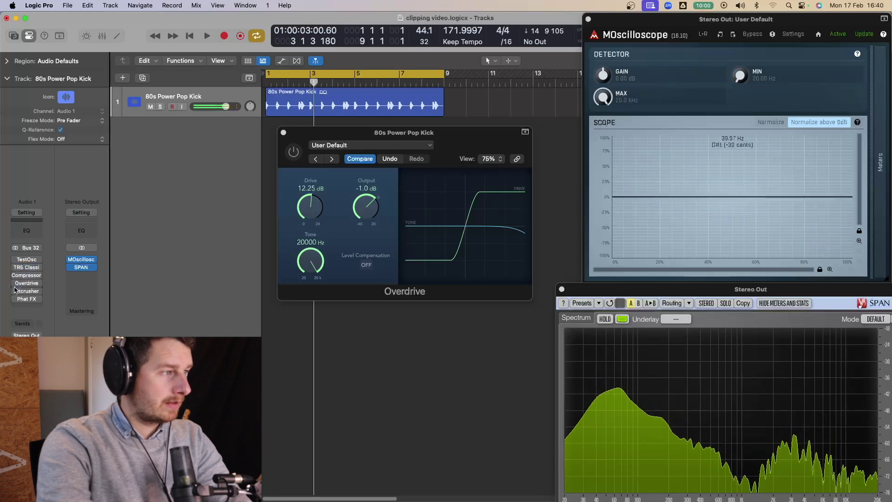
Step: Audition the kick through the re-enabled Overdrive and raise the drive to 13.25 dB before stopping playback
key("space")
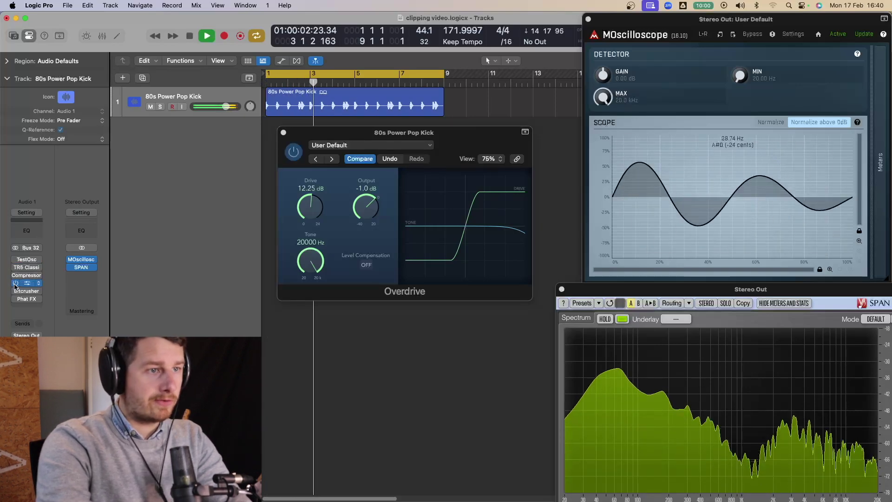
left_click_drag(315, 213, 316, 211)
key("space")
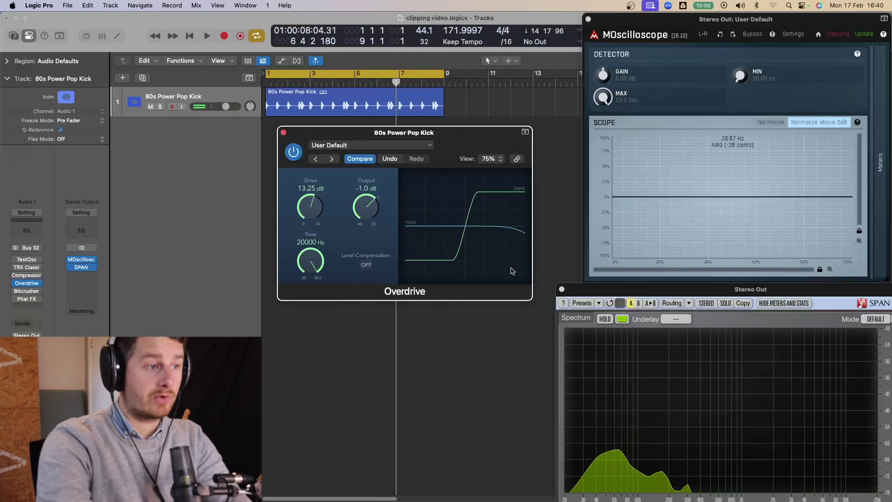
Step: Turn on the test oscillator and run its tone through the Overdrive with the drive set to 10.50 dB
left_click(16, 283)
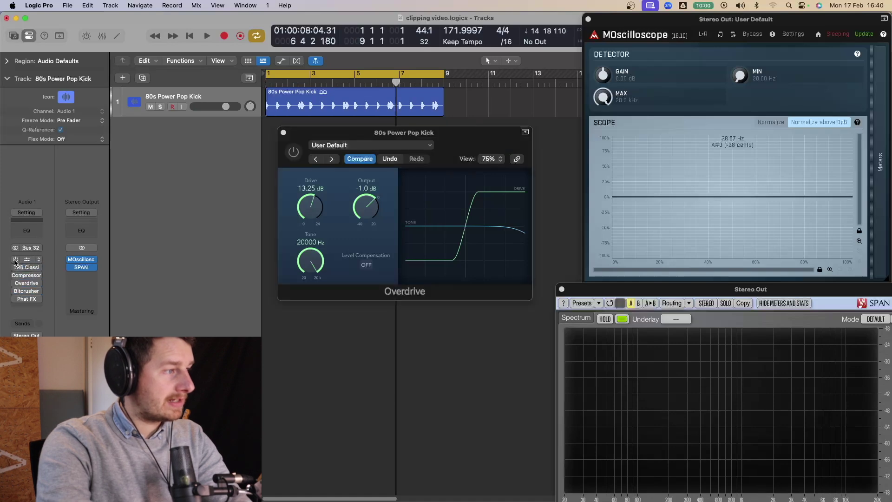
left_click(15, 259)
left_click_drag(309, 212, 310, 213)
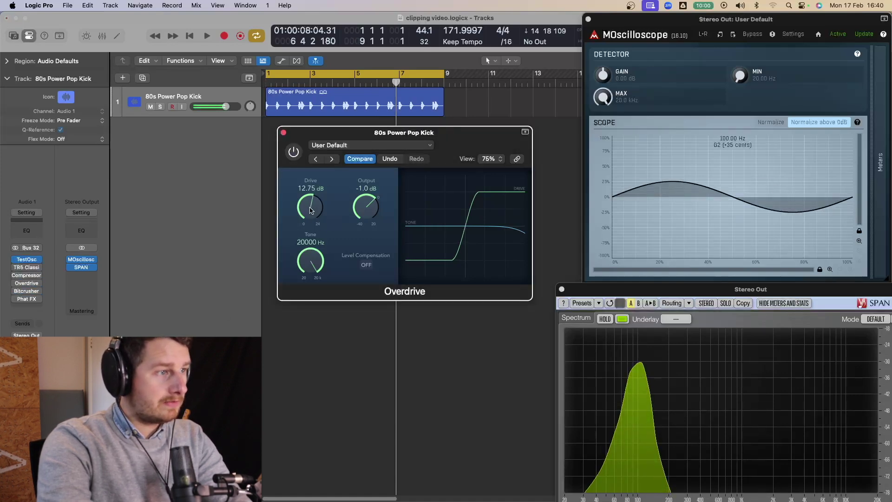
left_click_drag(306, 201, 306, 203)
left_click(294, 151)
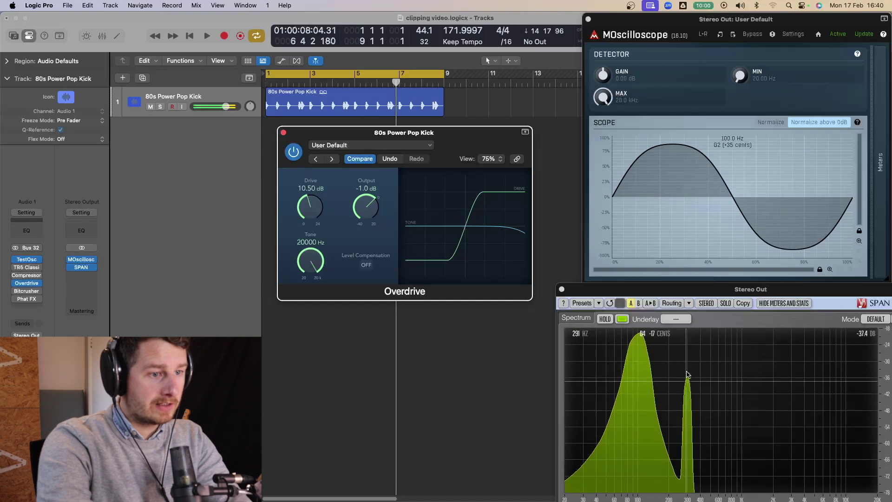
left_click(16, 260)
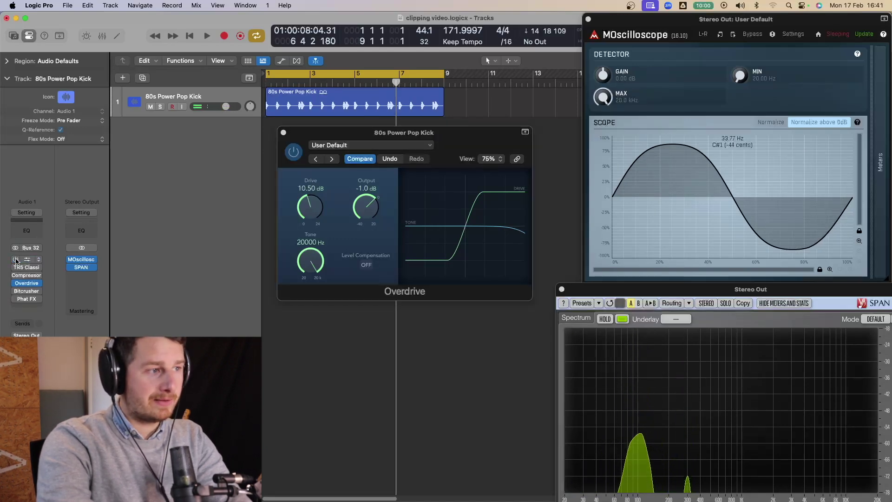
left_click(16, 260)
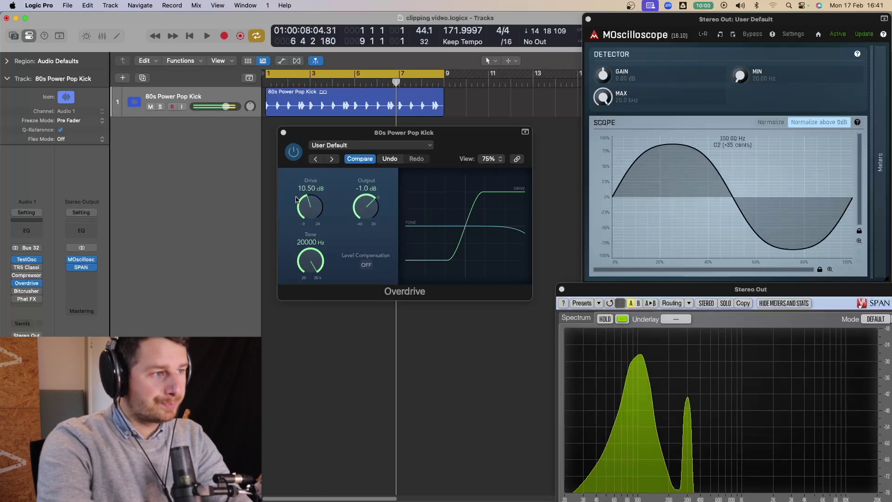
Step: Raise the Overdrive's drive to 15.50 dB and 18.75 dB on the test tone, and switch off the oscillator and Overdrive
left_click_drag(310, 206, 308, 198)
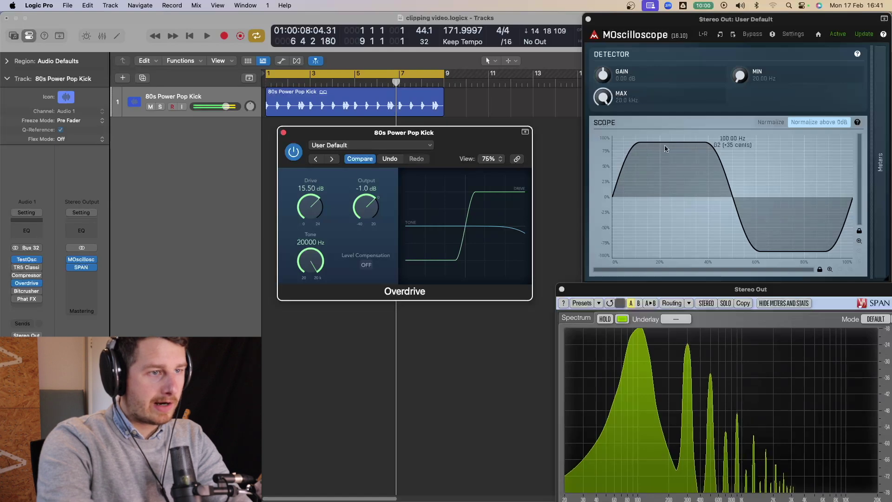
left_click_drag(308, 212, 312, 196)
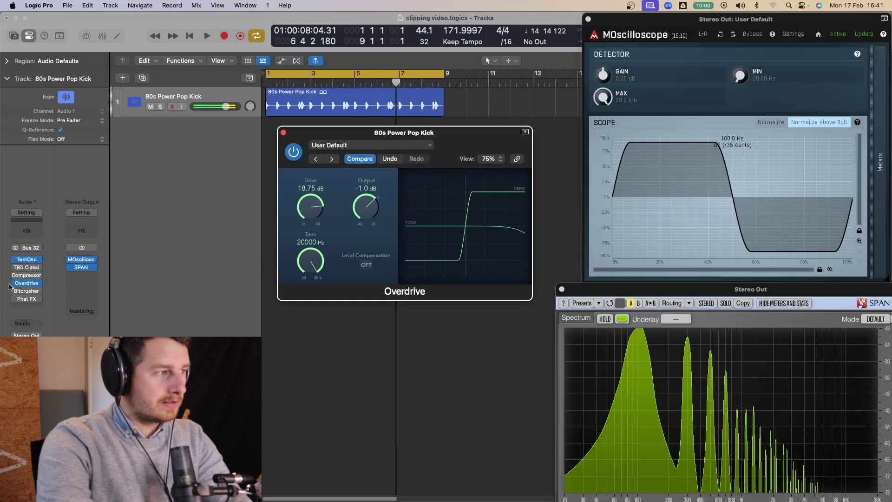
left_click(14, 260)
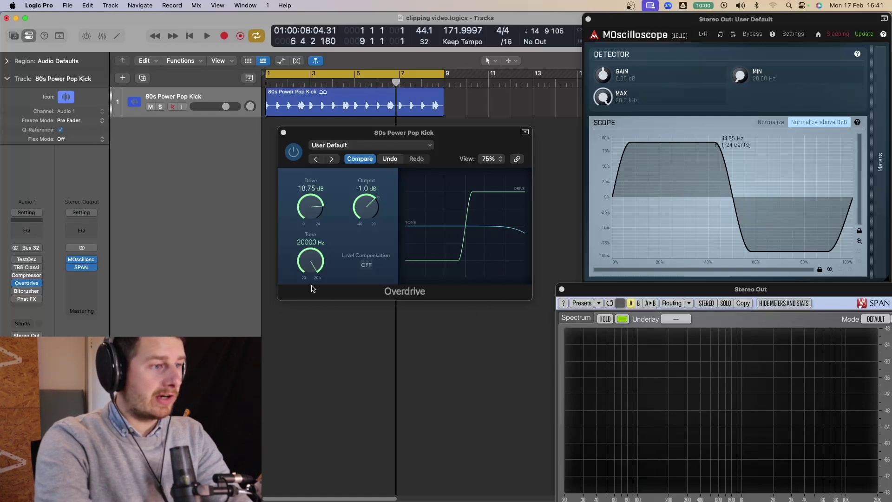
left_click(15, 284)
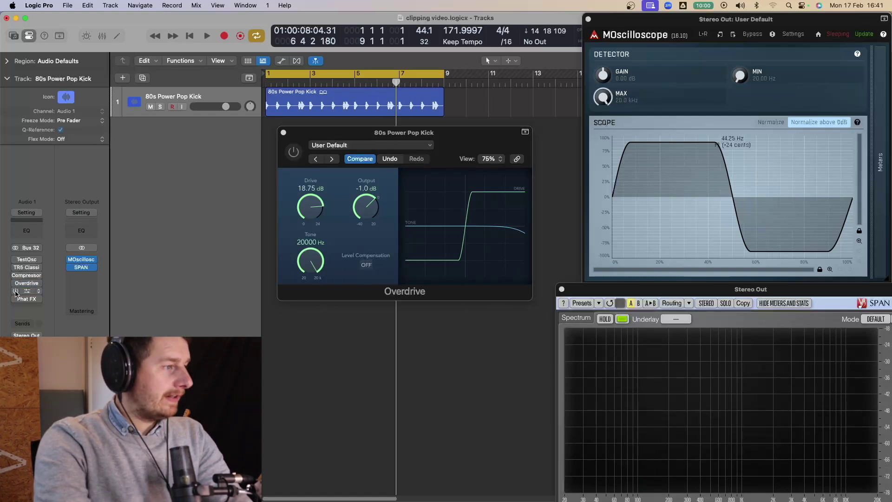
left_click(284, 133)
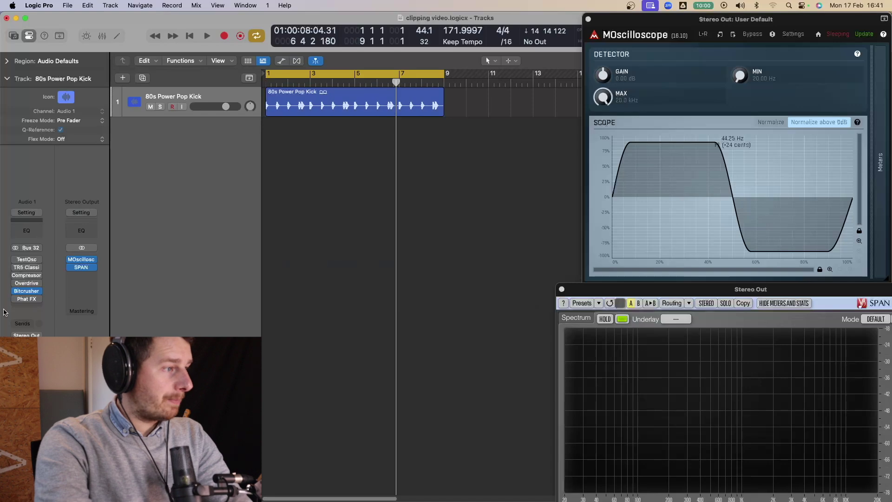
Step: Open the kick track's Bitcrusher and play the kick with the effect bypassed
left_click(27, 292)
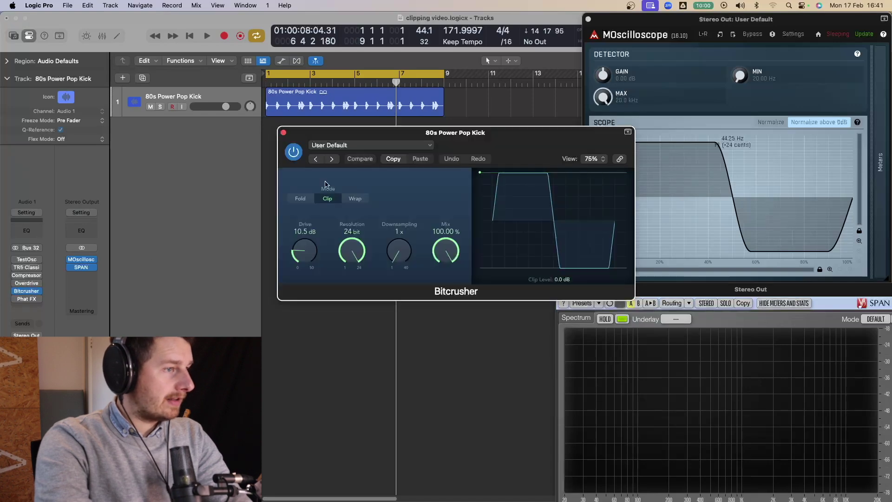
left_click(293, 152)
key("space")
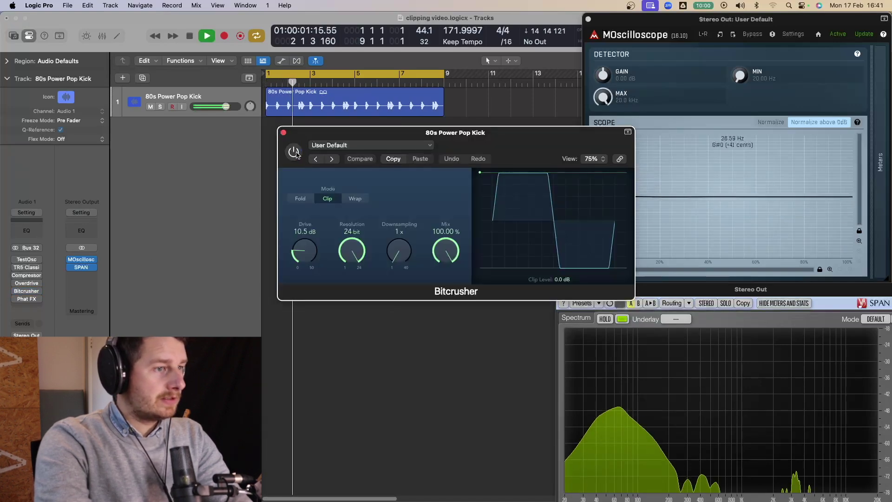
Step: Audition the kick with the Bitcrusher enabled in Clip mode and raise its drive to 10.5 dB
left_click(294, 152)
key("space")
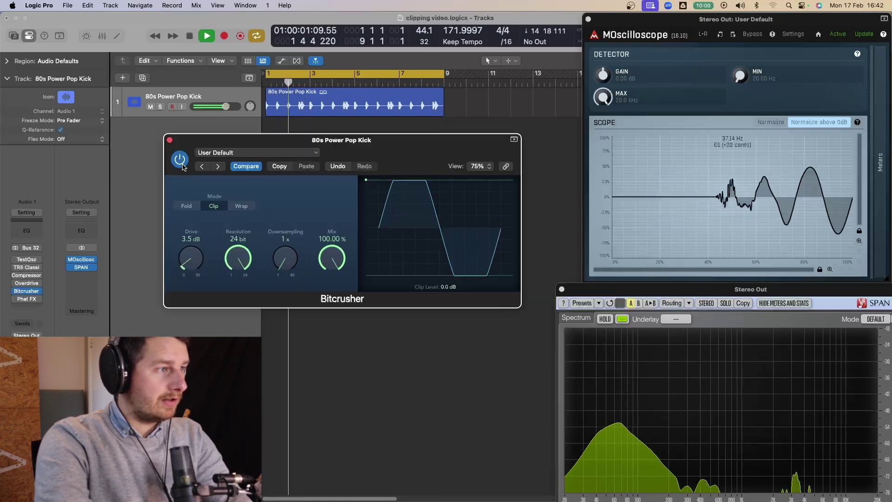
left_click_drag(193, 259, 195, 240)
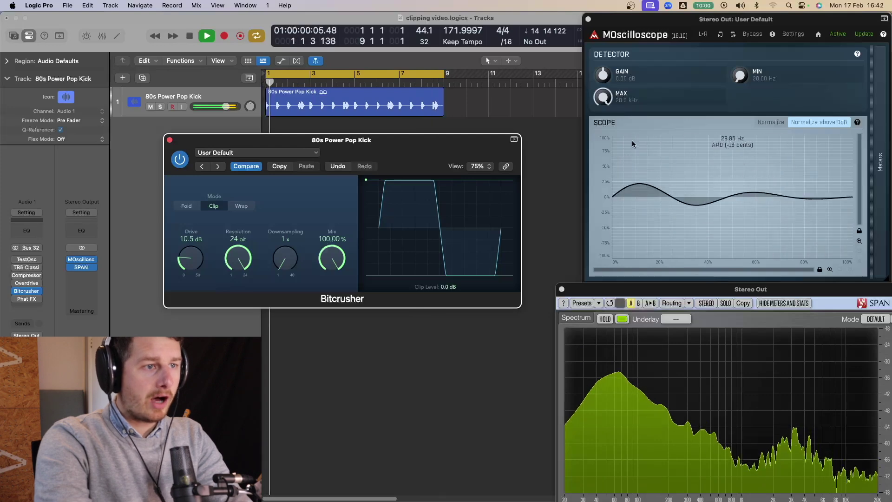
Step: Raise the Bitcrusher's drive to 16.0 dB on the playing kick and audition the result again
mouse_move(190, 263)
left_mouse_down()
mouse_move(190, 275)
mouse_move(194, 240)
mouse_move(193, 256)
left_mouse_up()
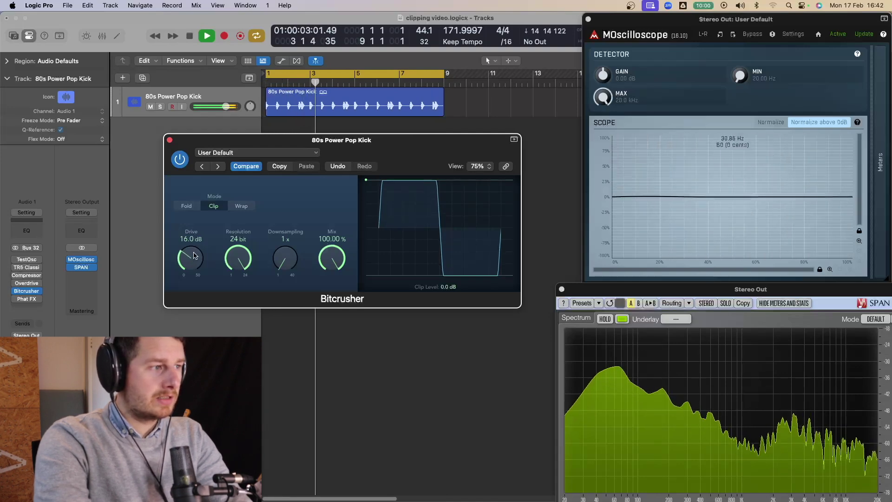
key("space")
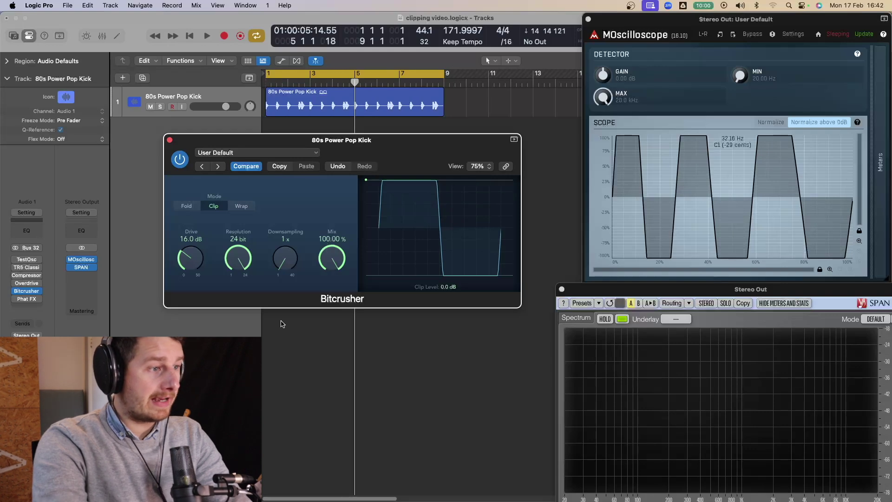
key("space")
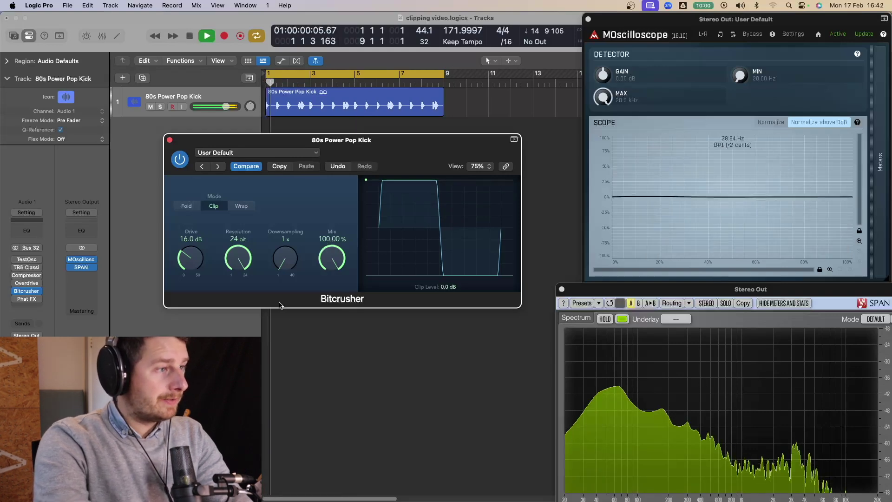
key("space")
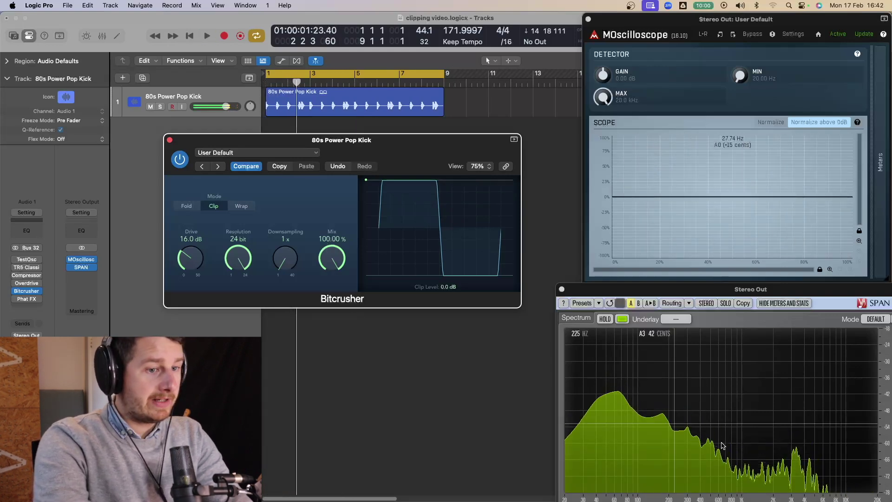
Step: Turn on the test oscillator and run its tone through the Bitcrusher with the drive set to 7.5 dB
left_click(15, 291)
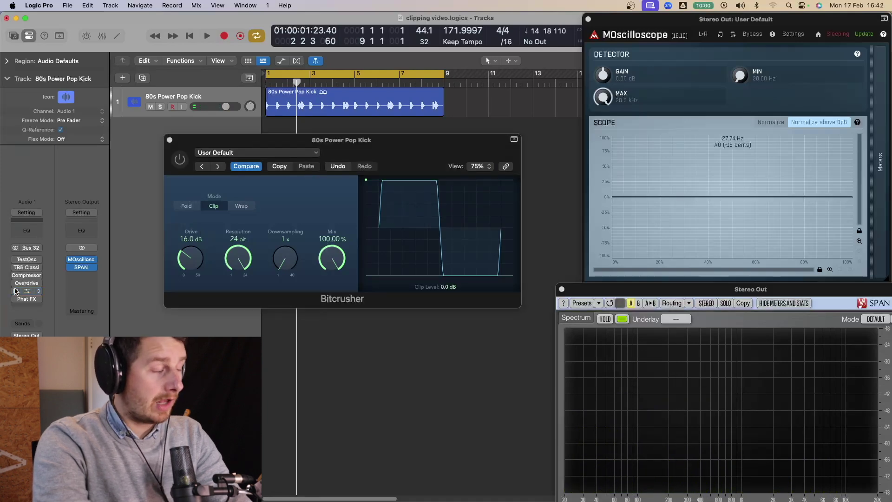
left_click(15, 261)
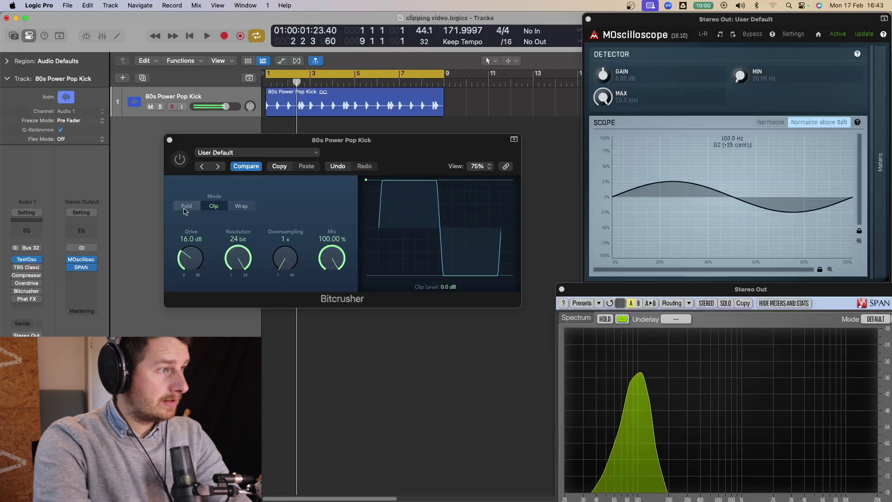
left_click_drag(190, 258, 190, 277)
left_click(179, 159)
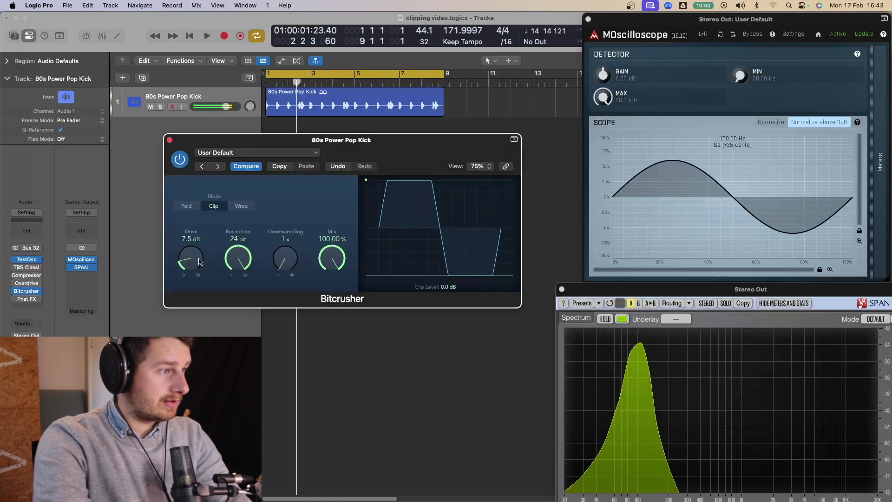
Step: Raise the Bitcrusher's drive to 13.5 dB and 16.0 dB on the test tone, and switch off the oscillator and Bitcrusher
left_click_drag(200, 262, 193, 246)
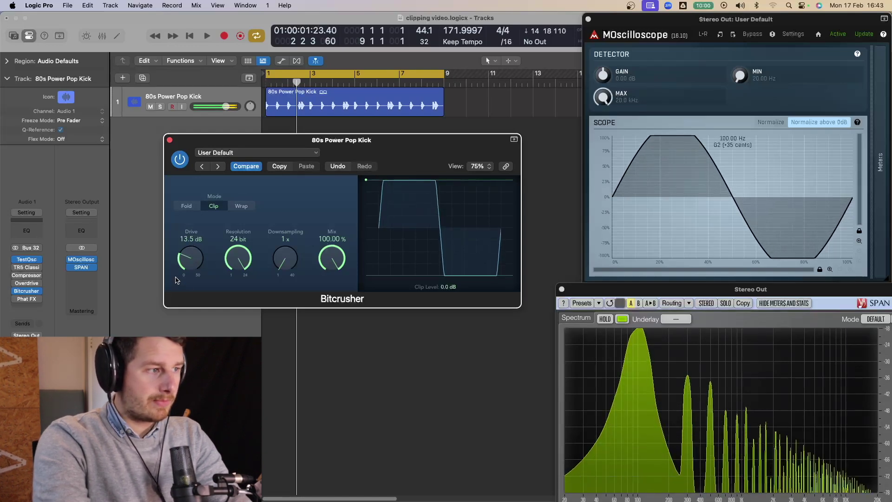
left_click_drag(179, 269, 185, 254)
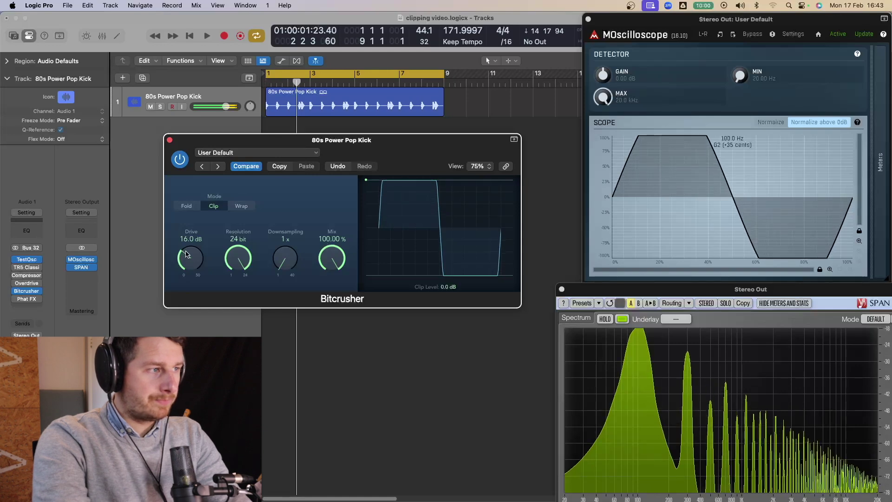
left_click(15, 261)
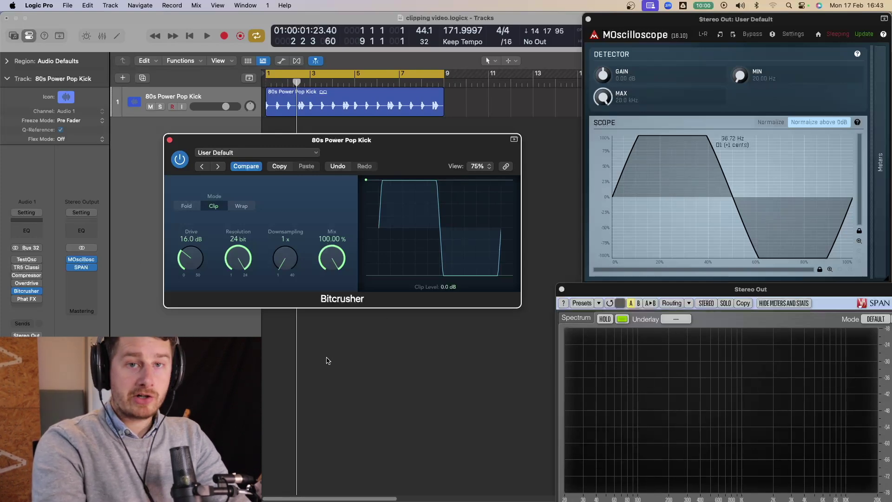
left_click(17, 291)
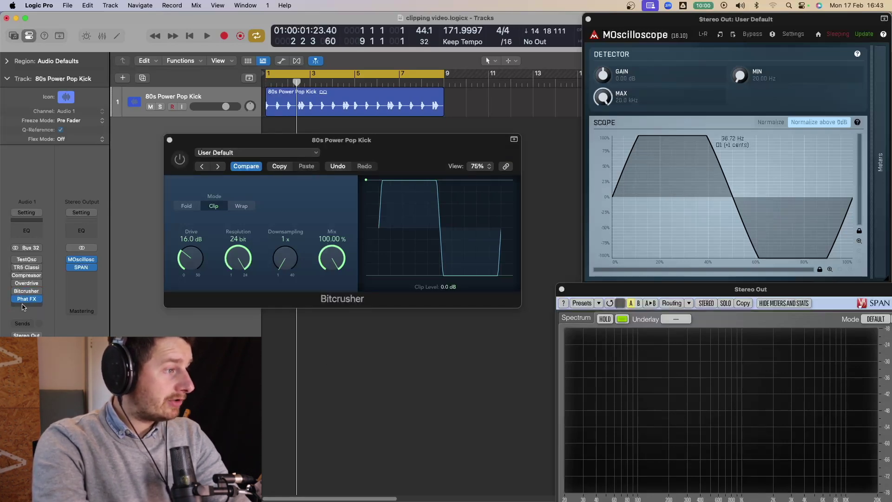
Step: Open the kick track's Phat FX, move its window clear of the analysers and bypass the effect
left_click(27, 301)
left_click(393, 144)
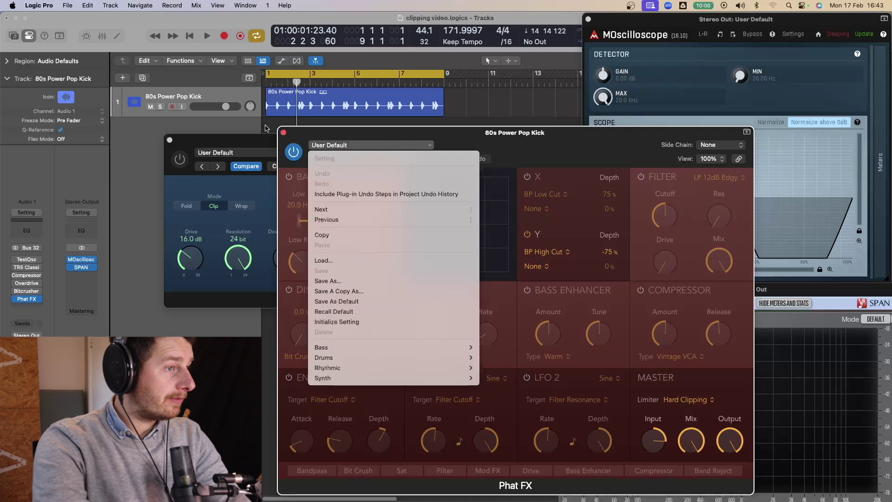
left_click(549, 149)
left_click_drag(549, 149, 330, 138)
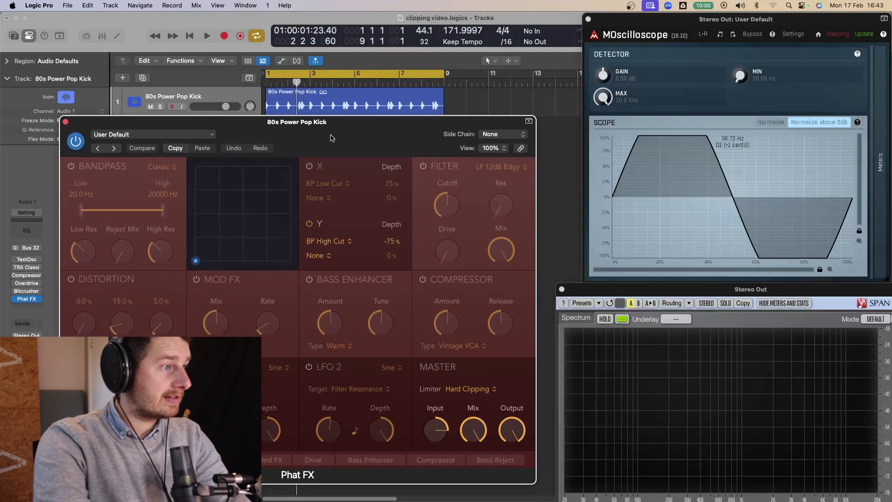
left_click(73, 145)
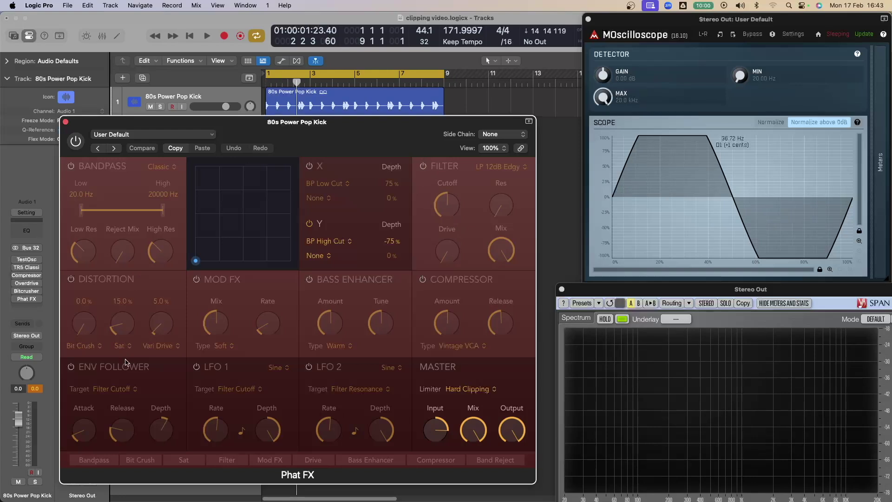
Step: Keep Hard Clipping as the Phat FX master limiter and audition the kick while raising the master input from 4.1 dB
left_click(469, 390)
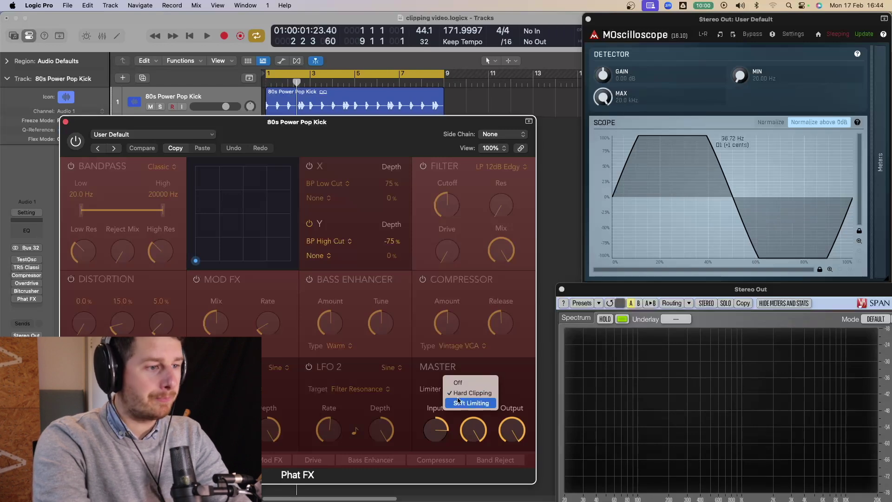
left_click(459, 393)
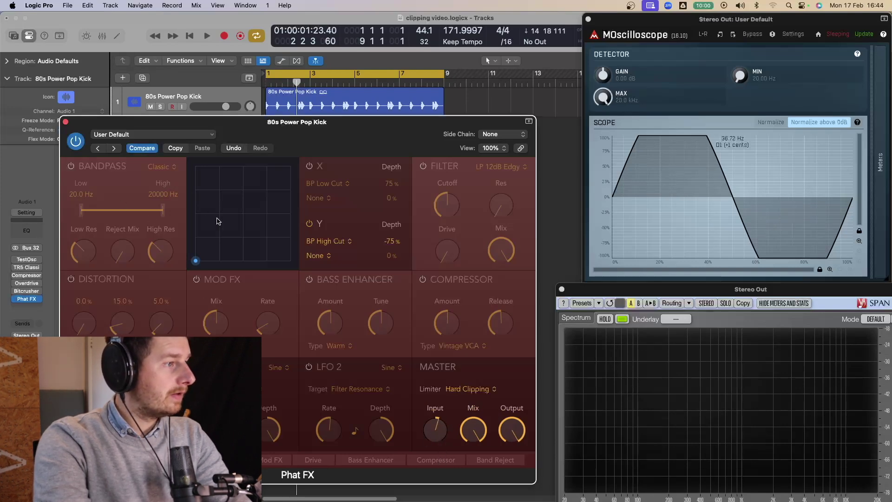
key("space")
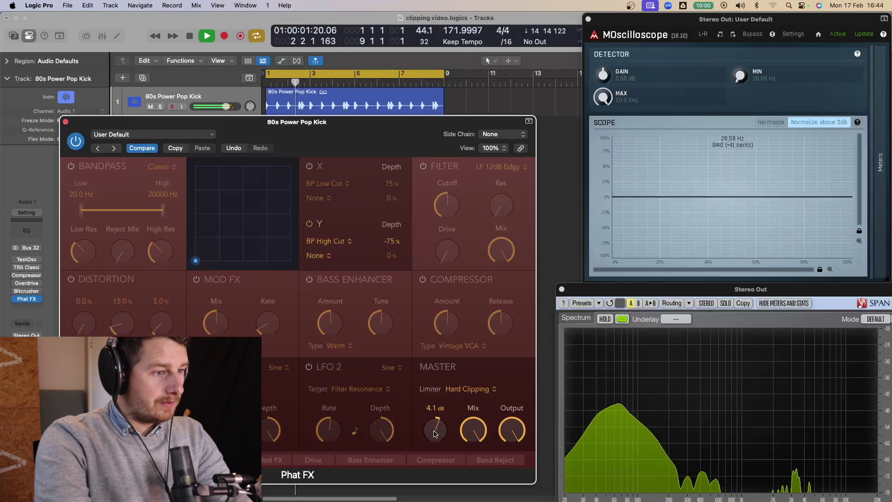
left_click_drag(435, 434, 437, 420)
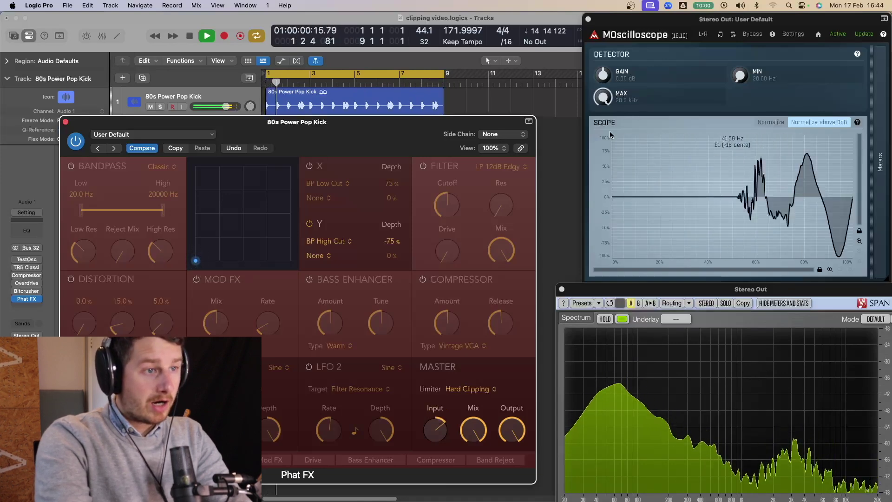
left_click_drag(443, 428, 443, 427)
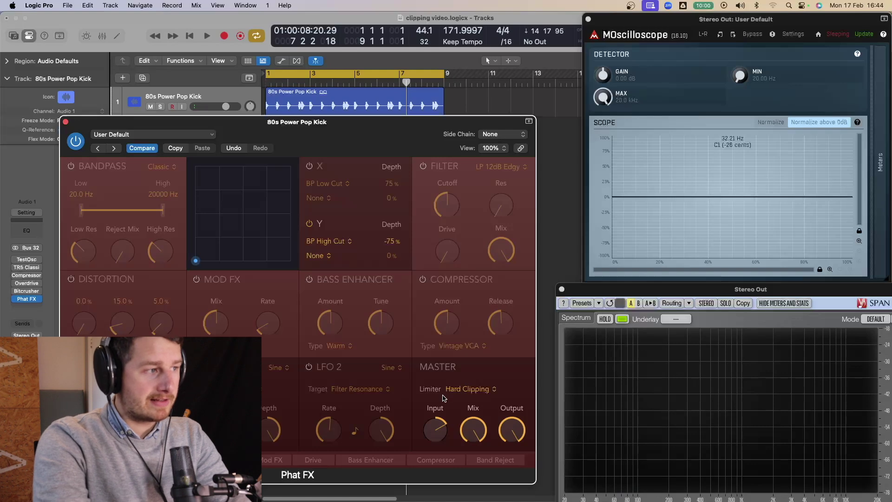
key("space")
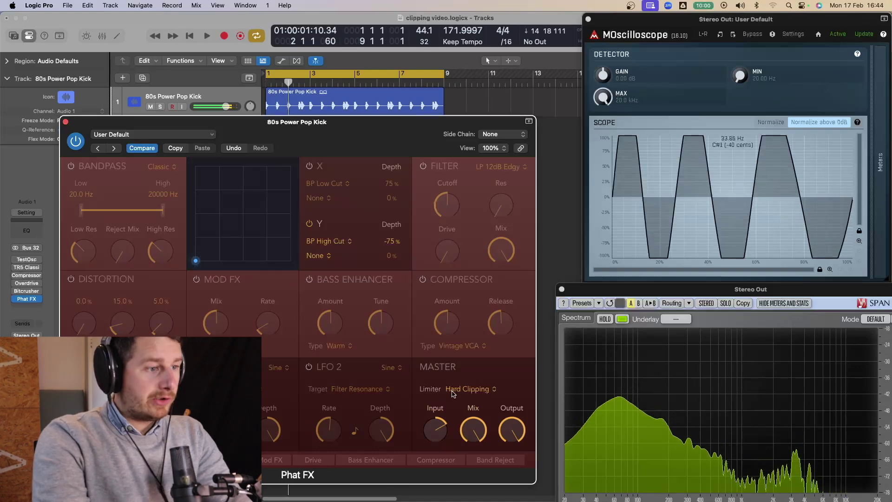
Step: Set the Phat FX master limiter to Soft Limiting and play the kick with a slightly higher master input
left_click(471, 389)
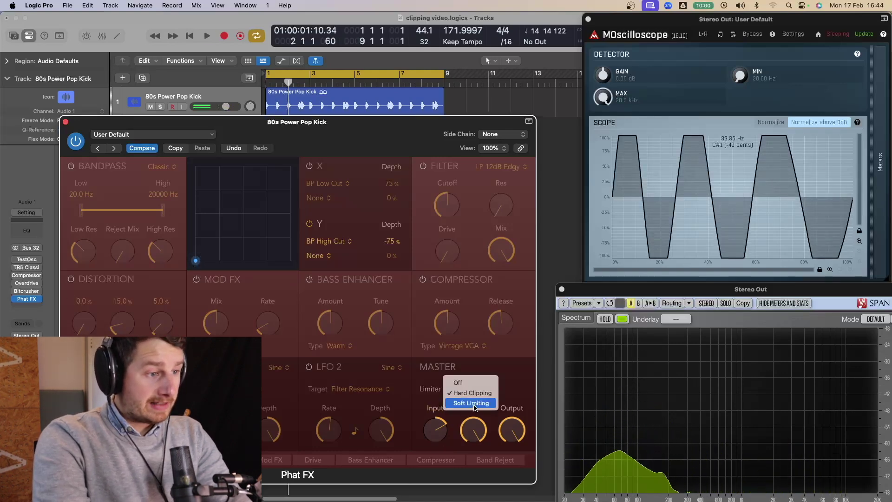
left_click(474, 405)
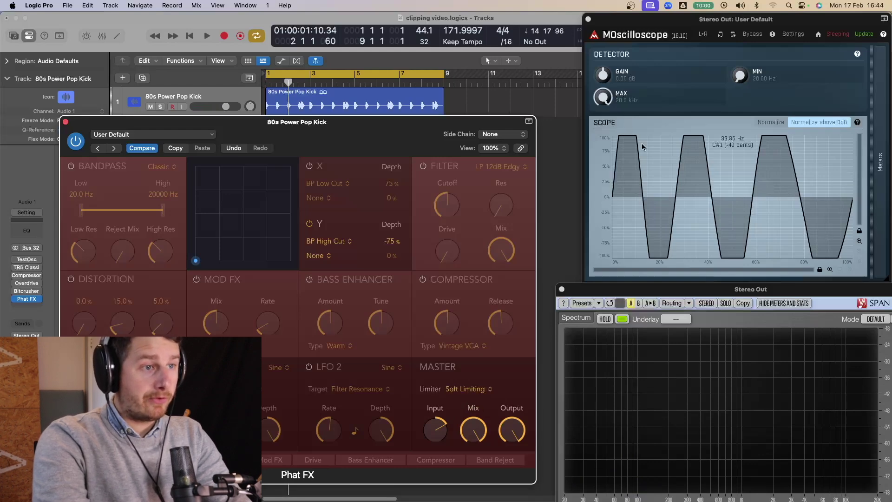
left_click(607, 150)
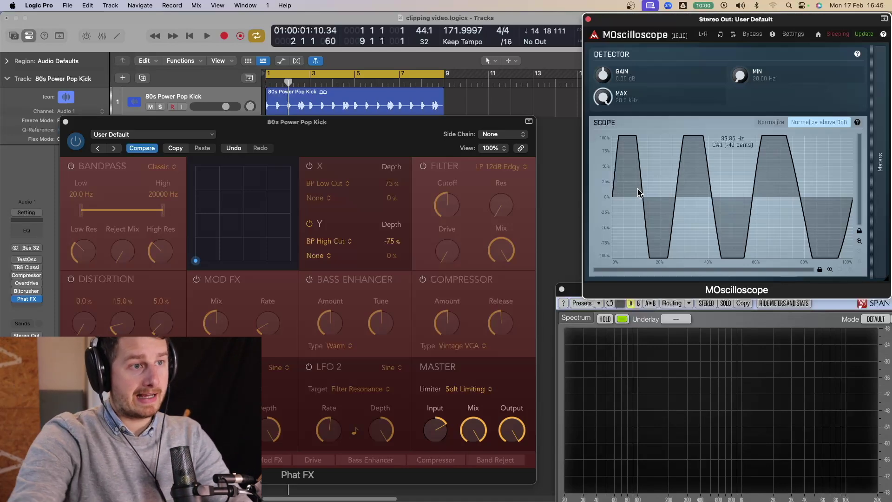
mouse_move(438, 420)
left_mouse_down()
mouse_move(440, 431)
mouse_move(442, 416)
left_mouse_up()
key("space")
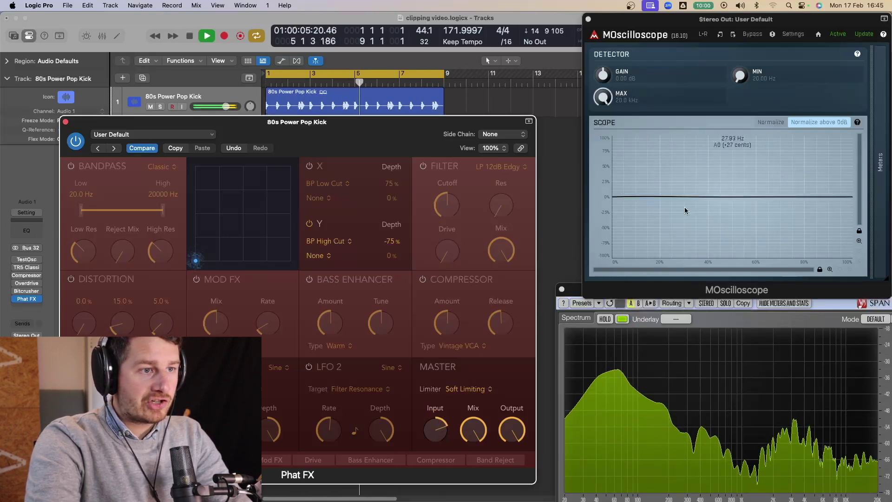
Step: Audition the soft-limited kick with the master input at 18.2 dB and 12.7 dB, then stop playback and bypass Phat FX
left_click_drag(438, 430, 441, 418)
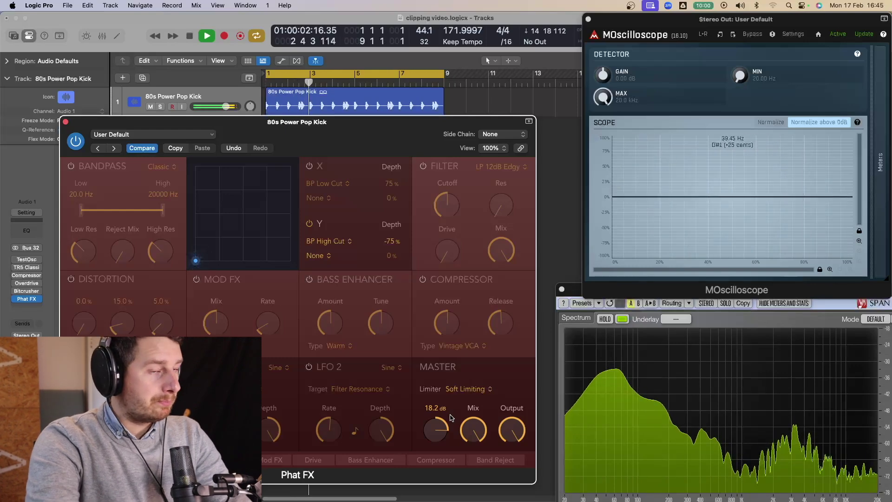
left_click_drag(433, 430, 432, 433)
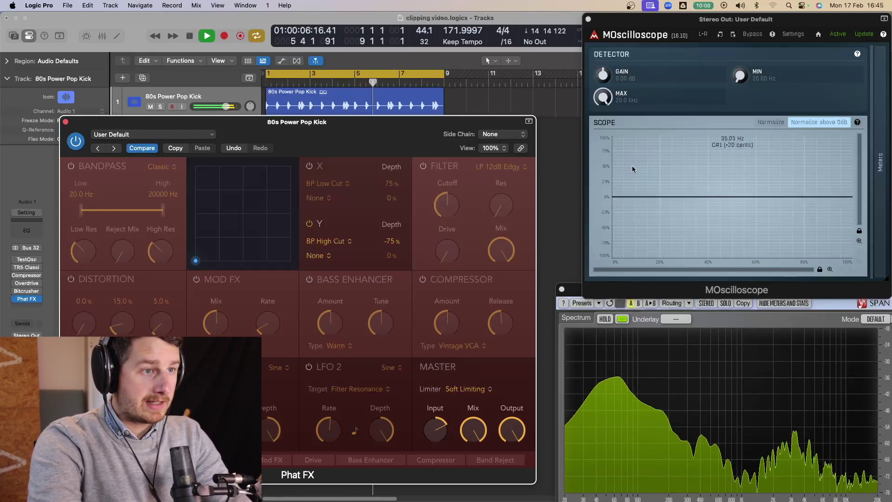
mouse_move(438, 429)
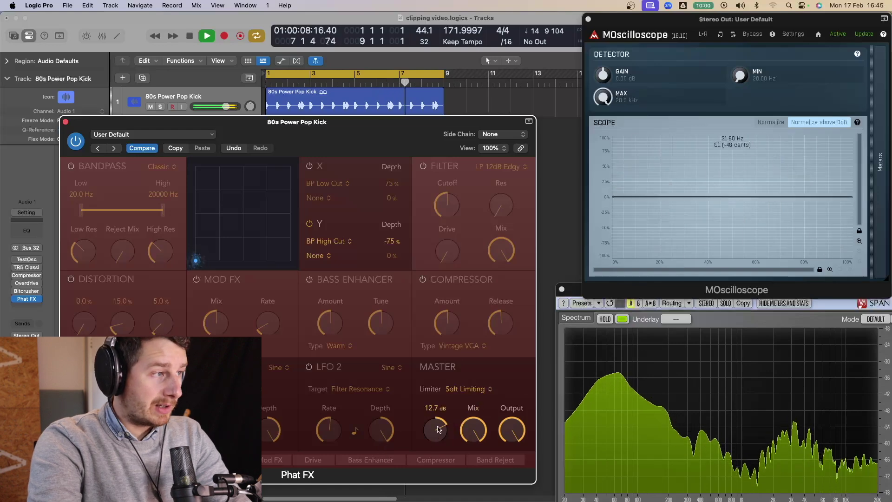
key("space")
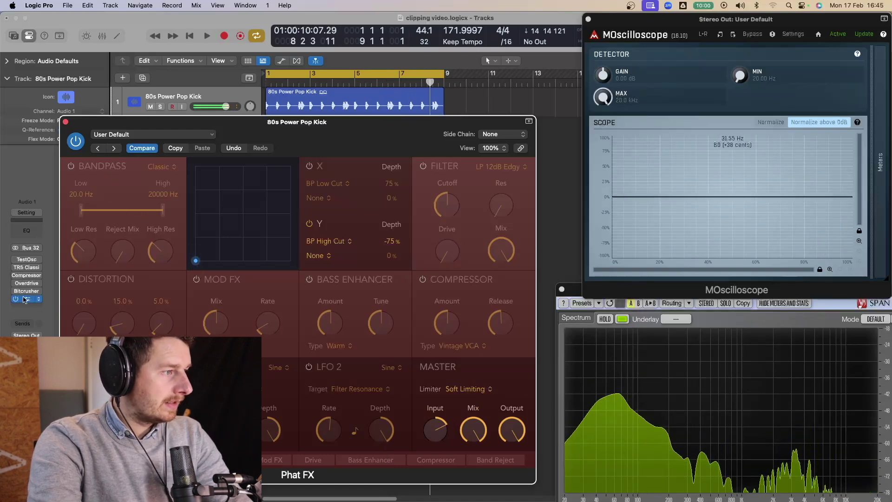
left_click(16, 299)
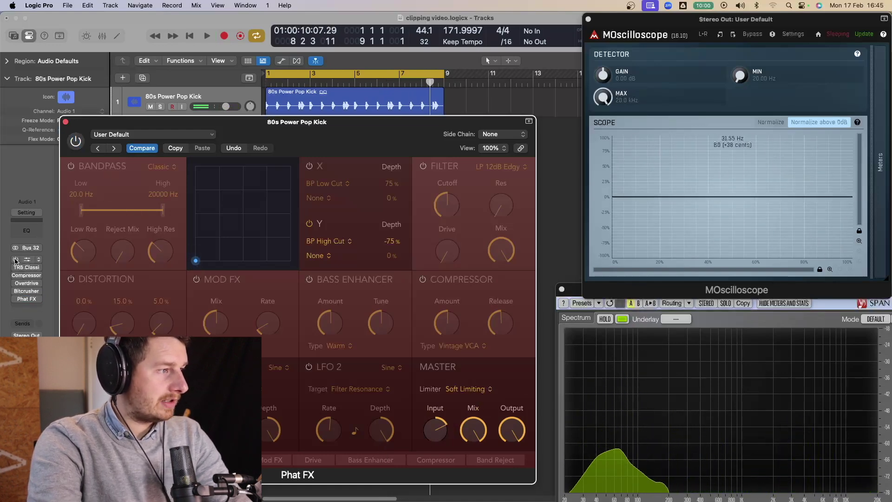
Step: Turn on the test oscillator and run its tone through Phat FX's Soft Limiting while raising the master input
mouse_move(445, 427)
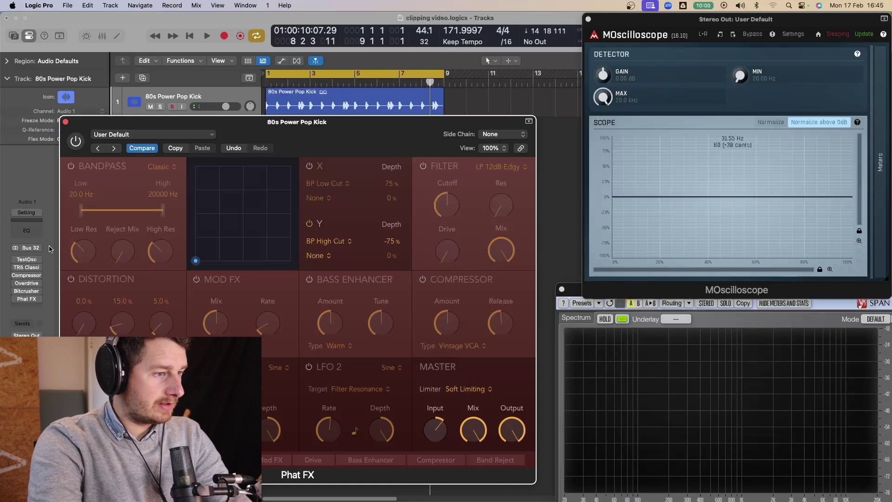
left_click(16, 261)
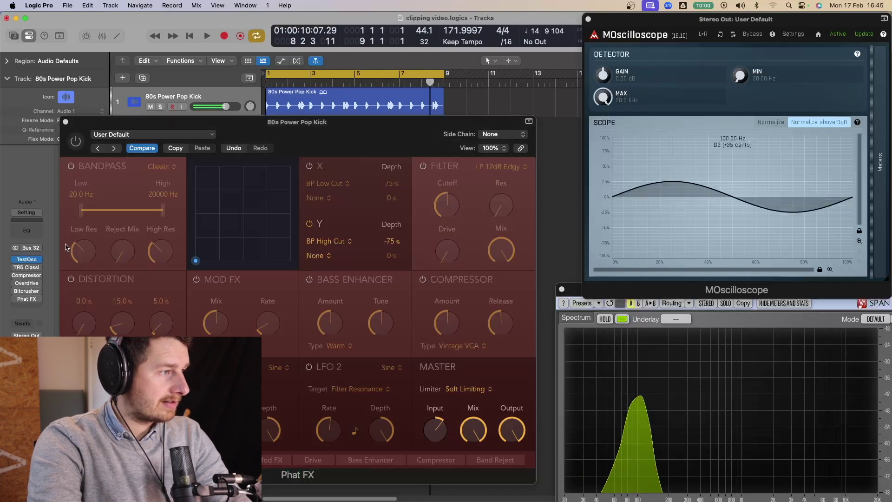
left_click(76, 142)
left_click_drag(441, 432, 445, 418)
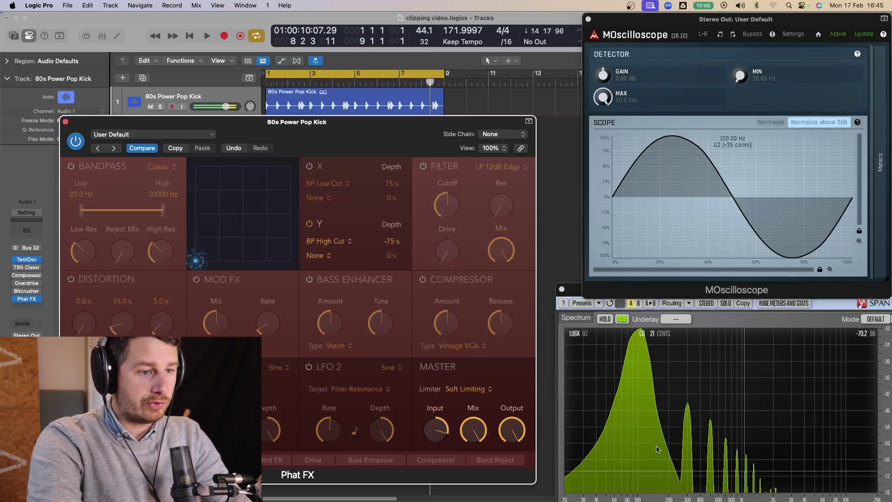
Step: Lower the Phat FX master input to 9.6 dB on the test tone and set its limiter to Hard Clipping
mouse_move(433, 426)
left_click_drag(432, 438, 435, 430)
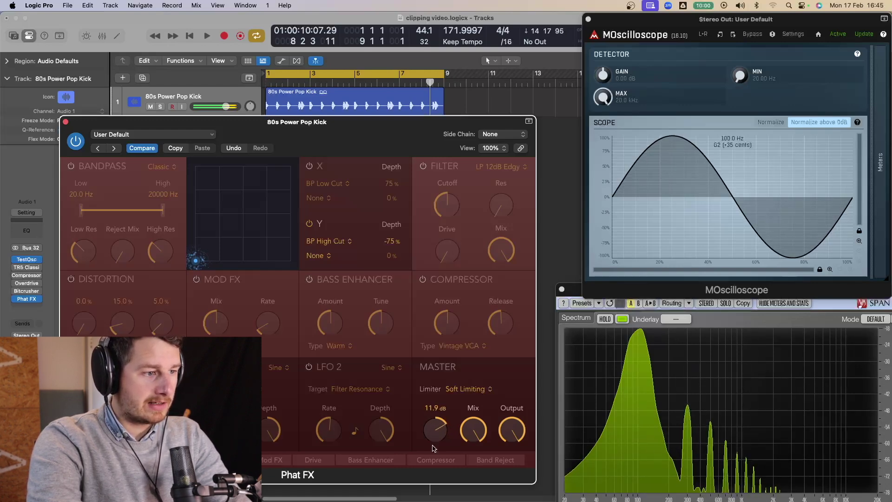
left_click(456, 390)
left_click(459, 392)
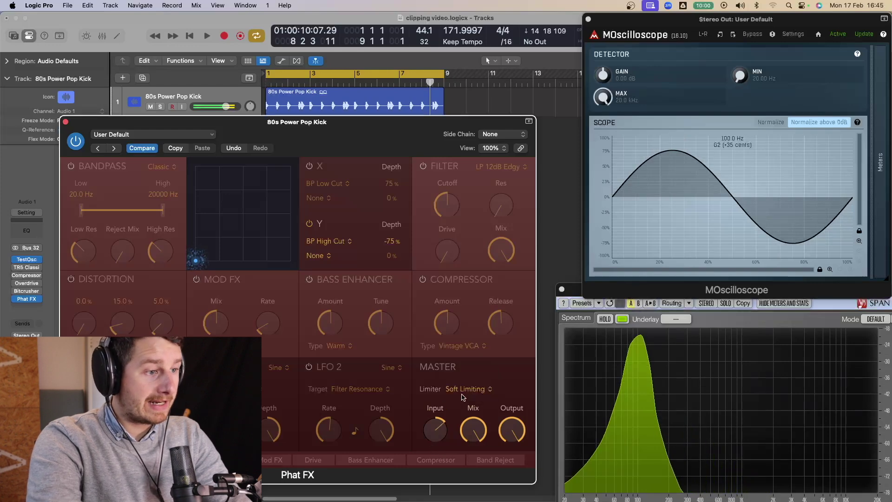
left_click(464, 391)
left_click(470, 382)
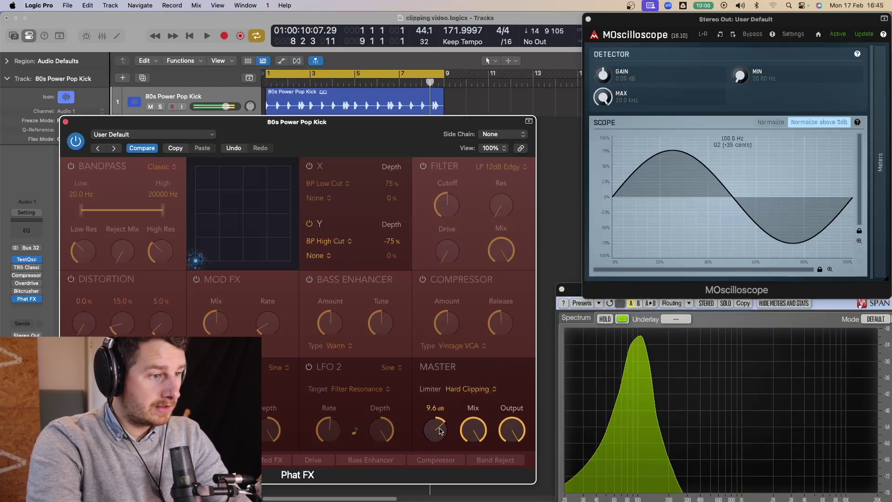
Step: Raise the Phat FX master input to 13.1 dB and 15.1 dB on the hard-clipped test tone, then turn off the test oscillator
left_click_drag(441, 431, 441, 423)
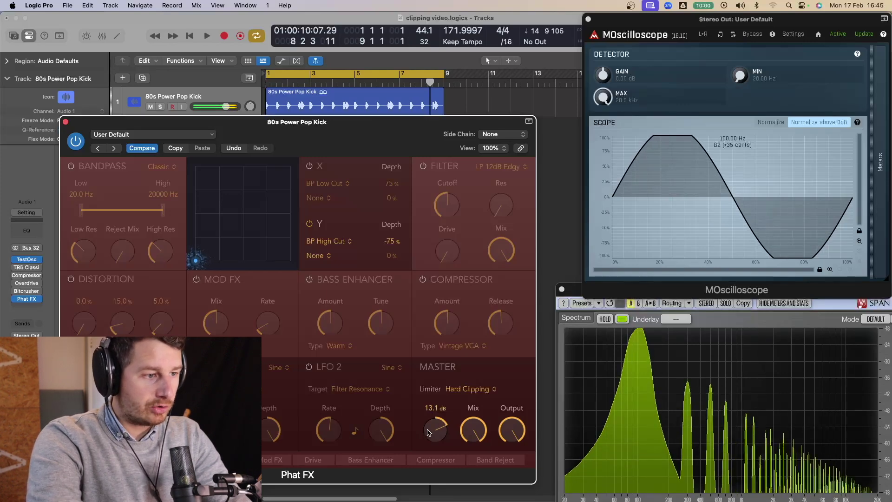
left_click_drag(431, 429, 432, 425)
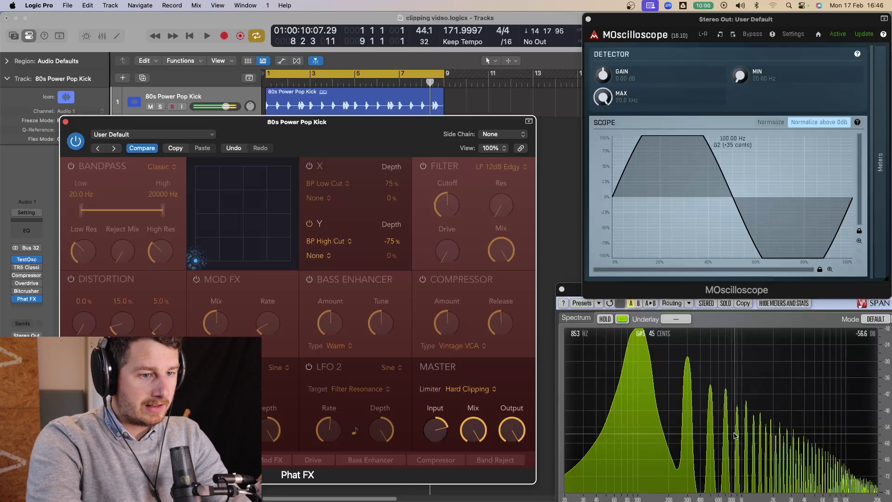
mouse_move(469, 442)
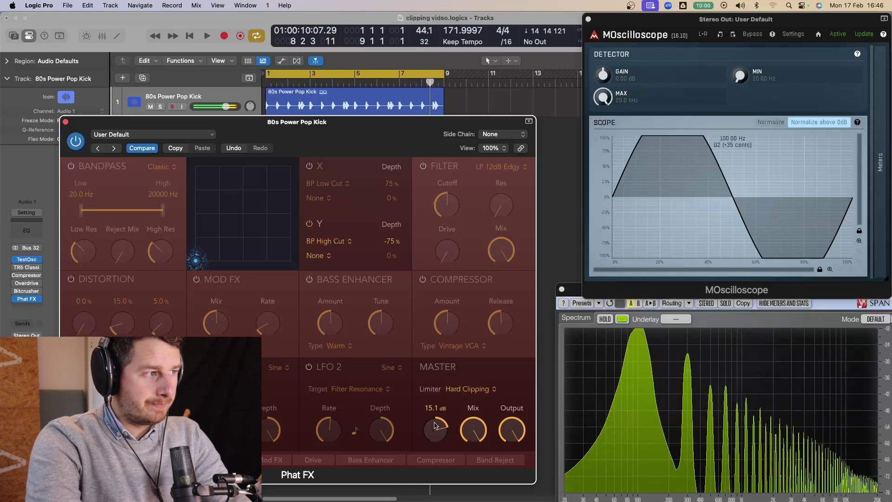
left_click(15, 259)
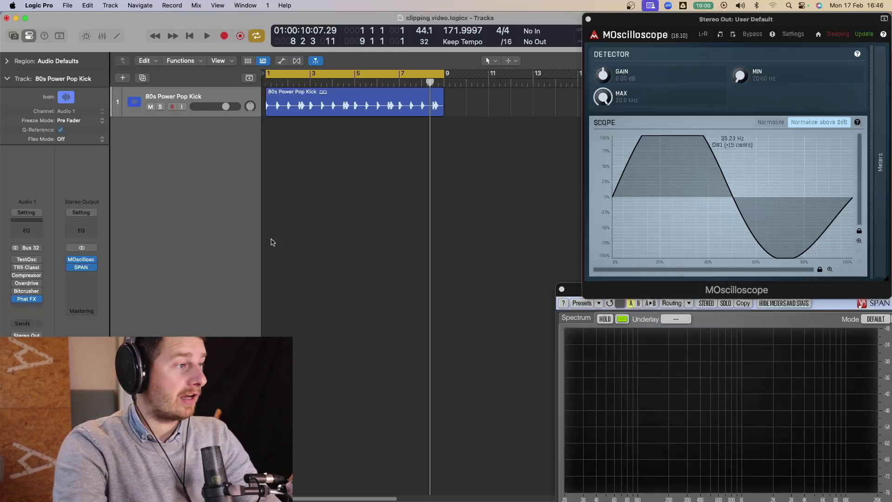
Step: Turn on the TR5 Classic Clipper on the kick track, open its editor and move it clear of the channel strip
left_click(30, 272)
left_click(27, 268)
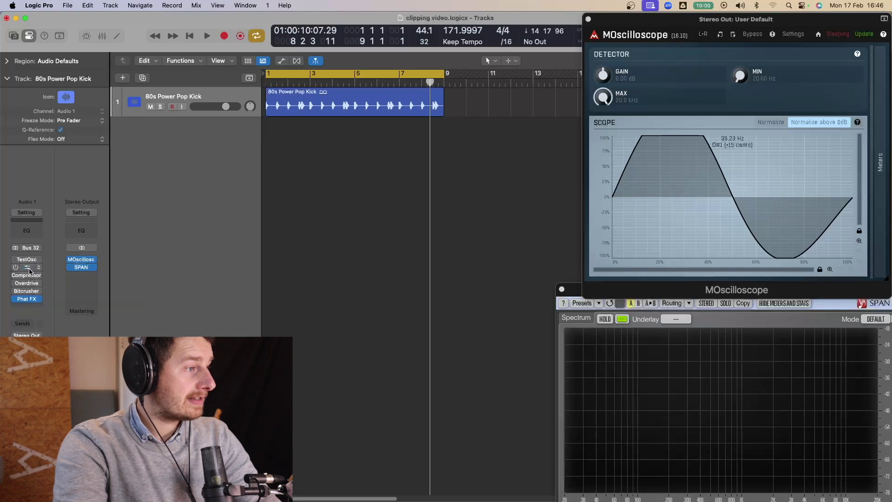
left_click(27, 267)
left_click_drag(140, 141, 177, 142)
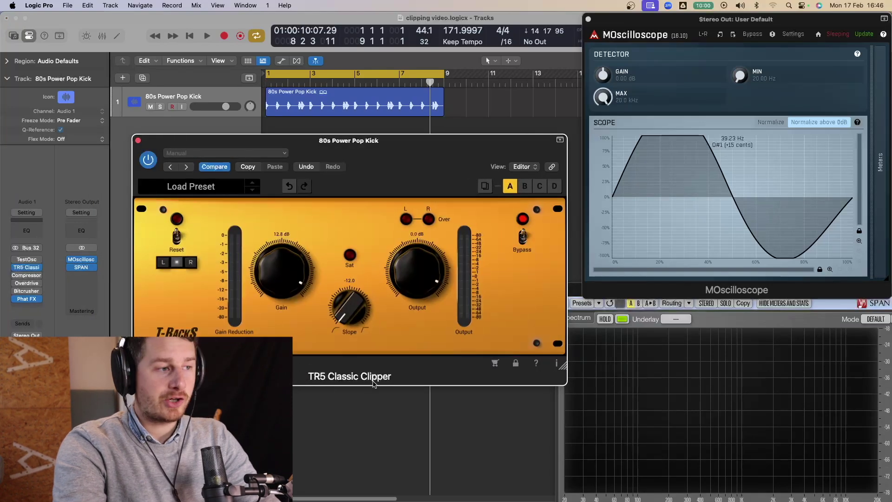